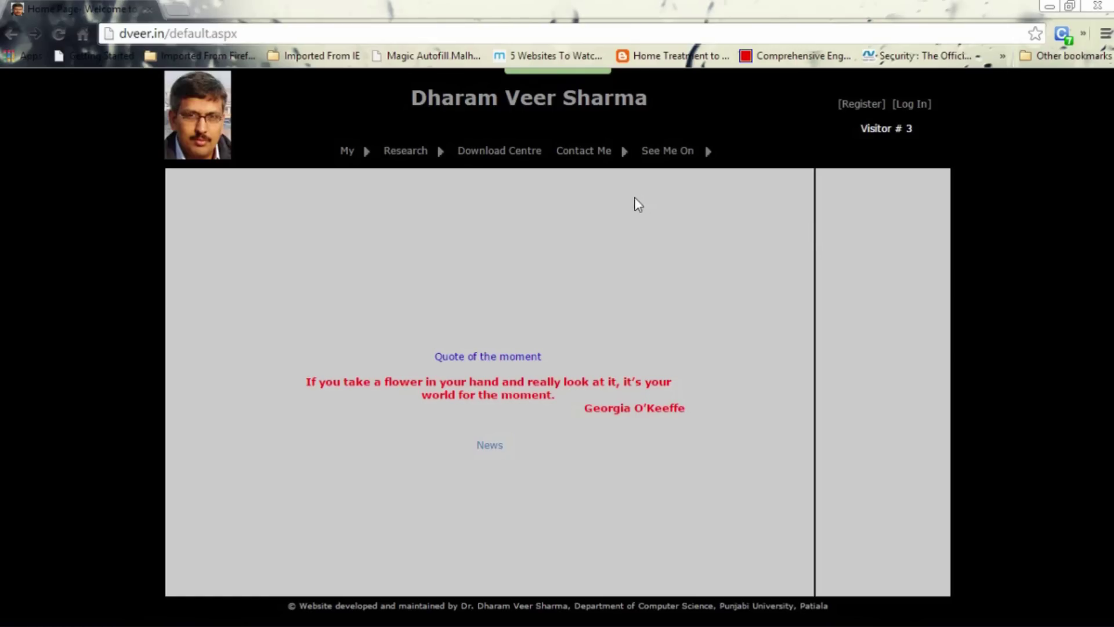
Log into dveer.in, decline saving the password, and open the Punjabi utilities download page.
{"action": "left_click", "coordinate": [914, 106]}
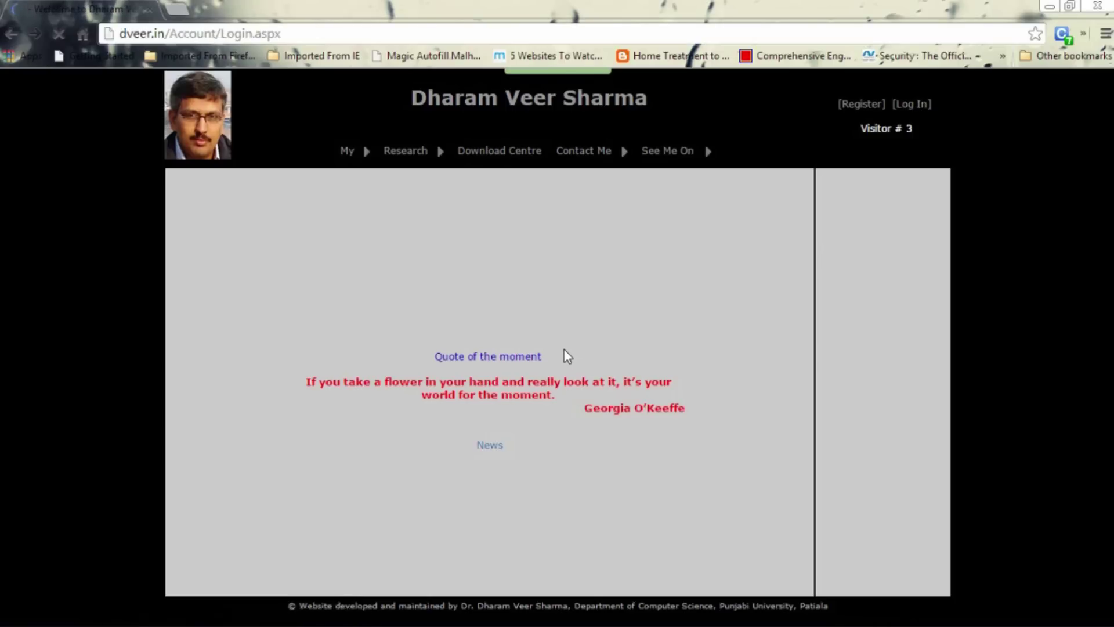
{"action": "left_click", "coordinate": [388, 350]}
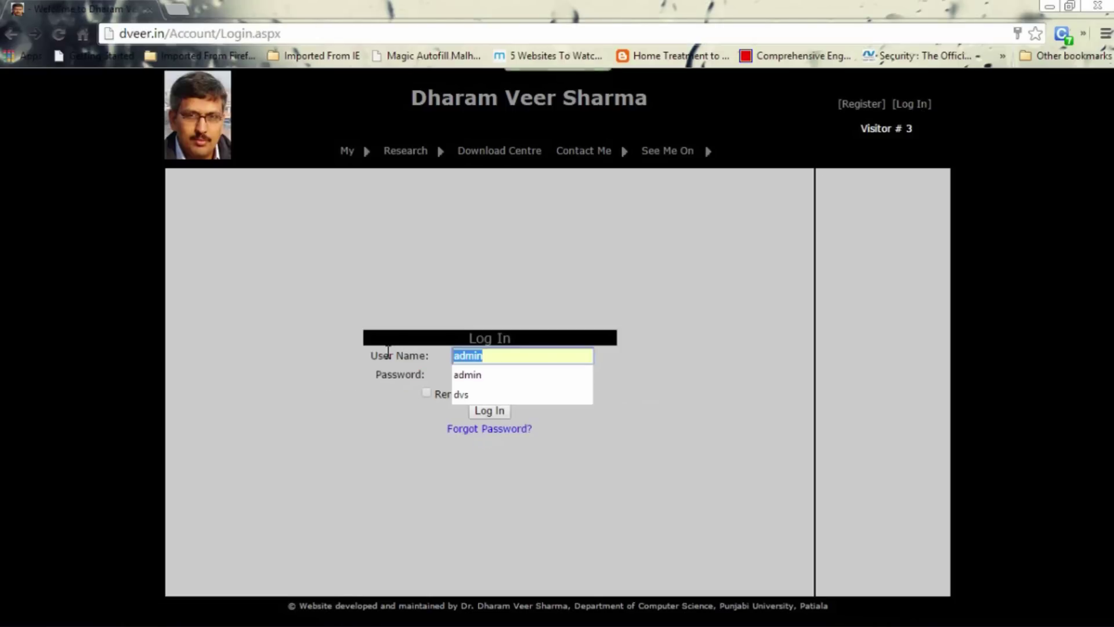
{"action": "type", "text": "param"}
{"action": "key", "text": "Tab"}
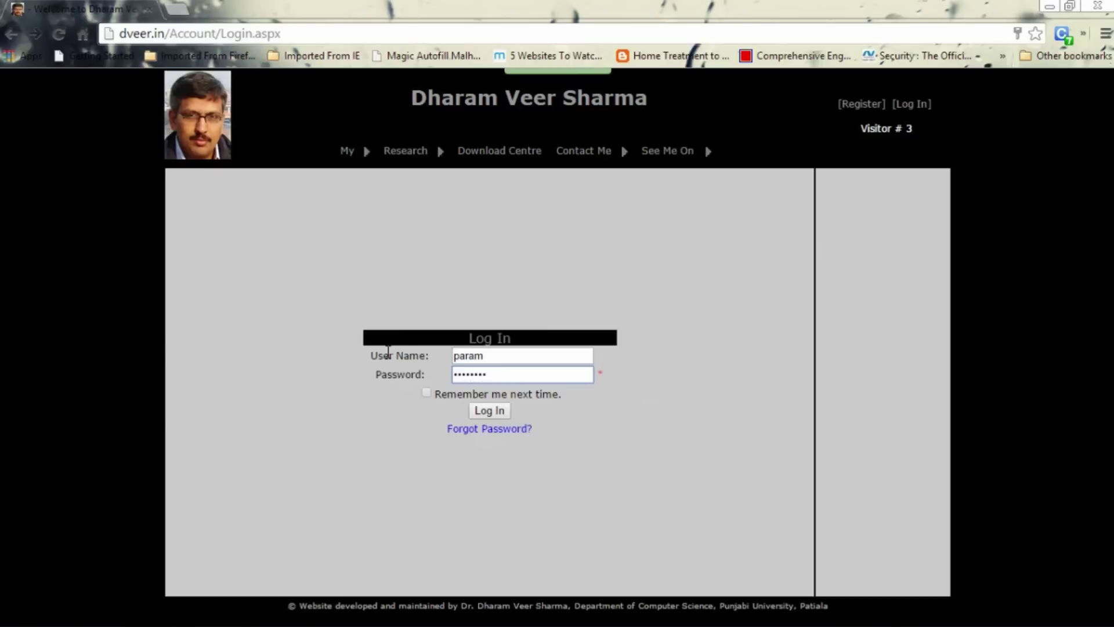
{"action": "left_click", "coordinate": [490, 411]}
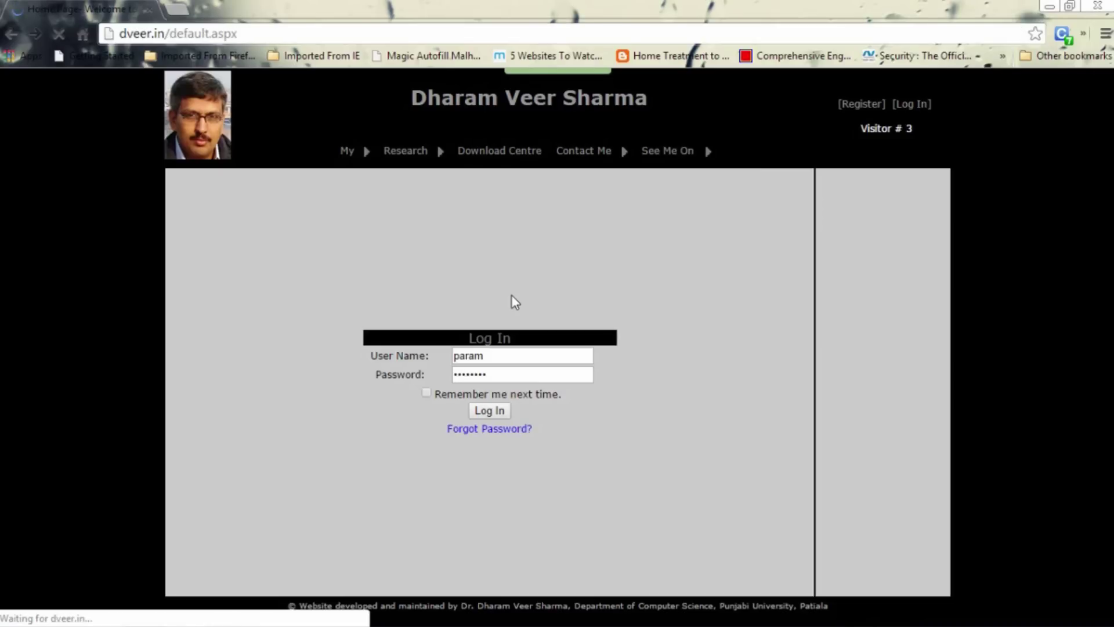
{"action": "left_click", "coordinate": [972, 135]}
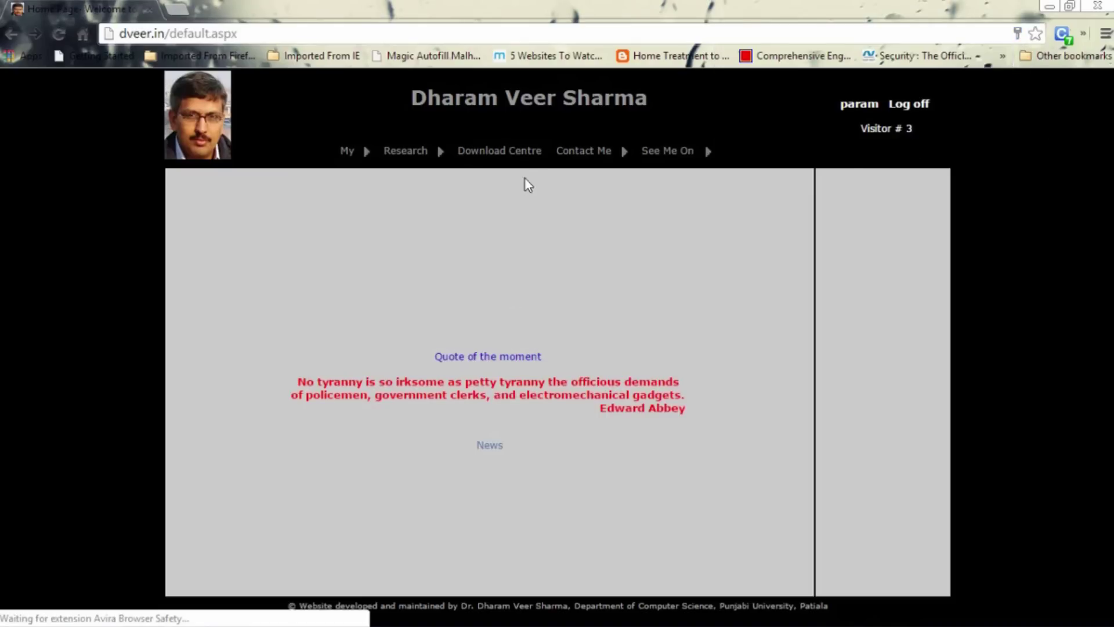
{"action": "left_click", "coordinate": [485, 154]}
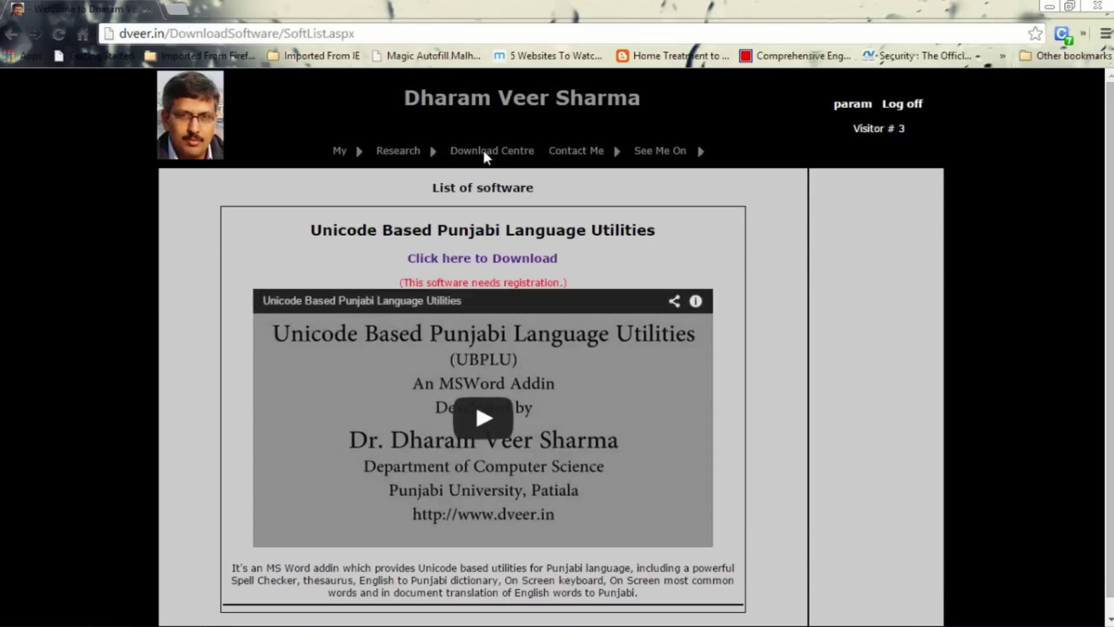
{"action": "left_click", "coordinate": [485, 155]}
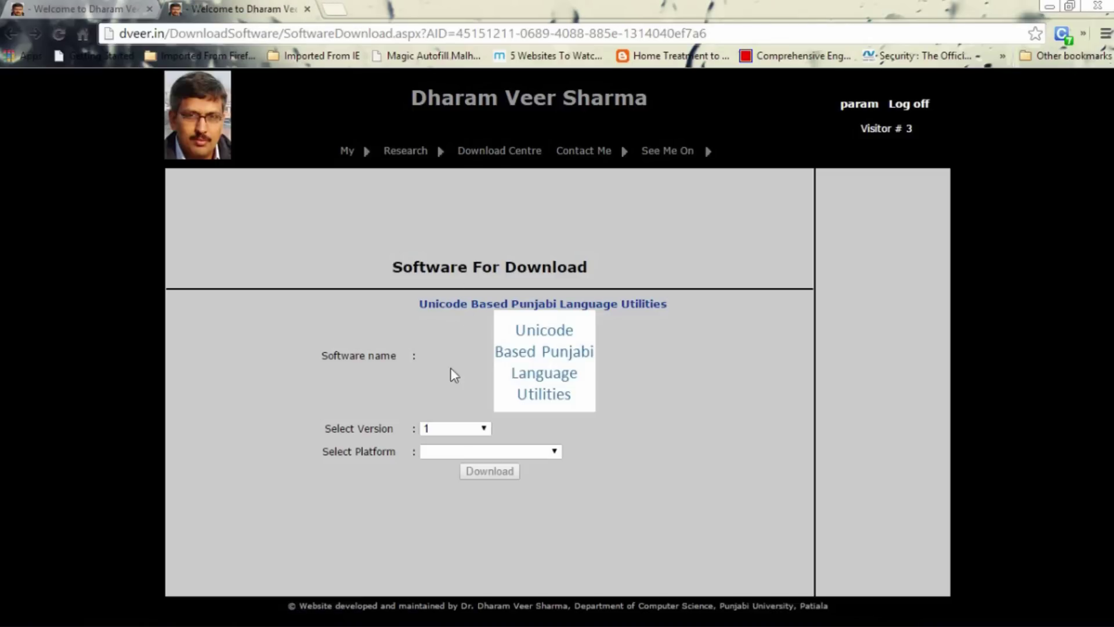
Choose version 1.0 for Word 2010 32 bits and download the package.
{"action": "left_click", "coordinate": [477, 431]}
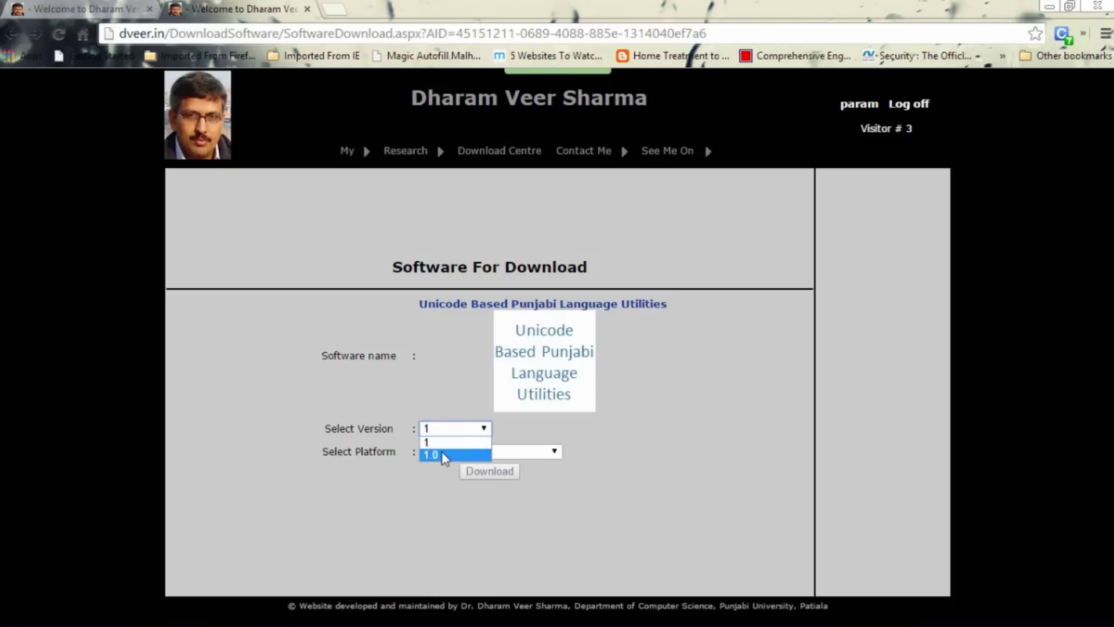
{"action": "left_click", "coordinate": [441, 451]}
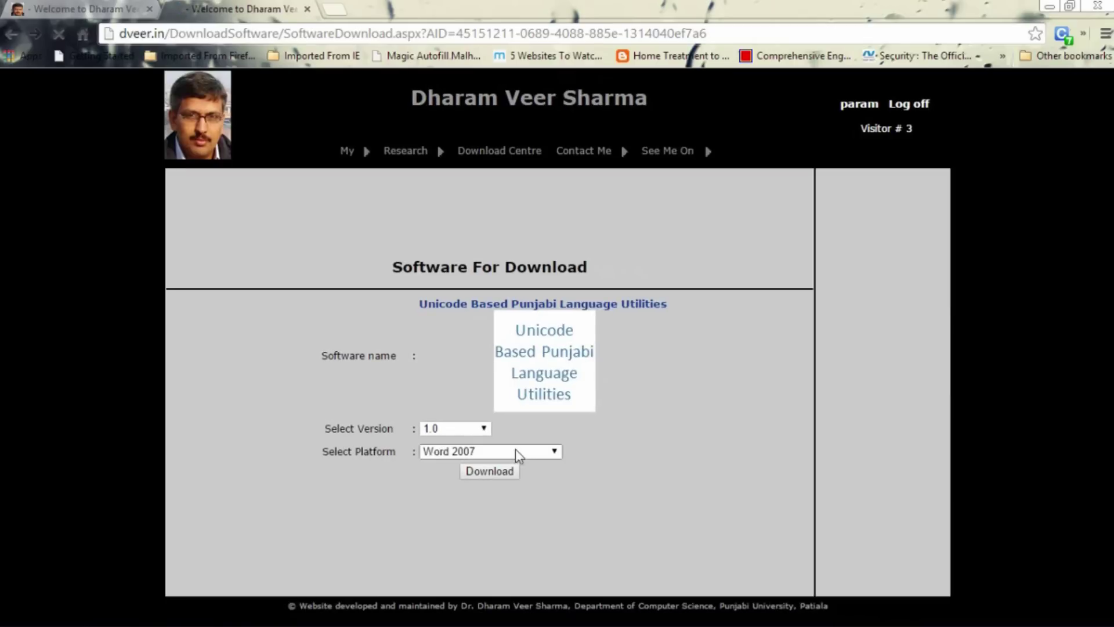
{"action": "left_click", "coordinate": [519, 452]}
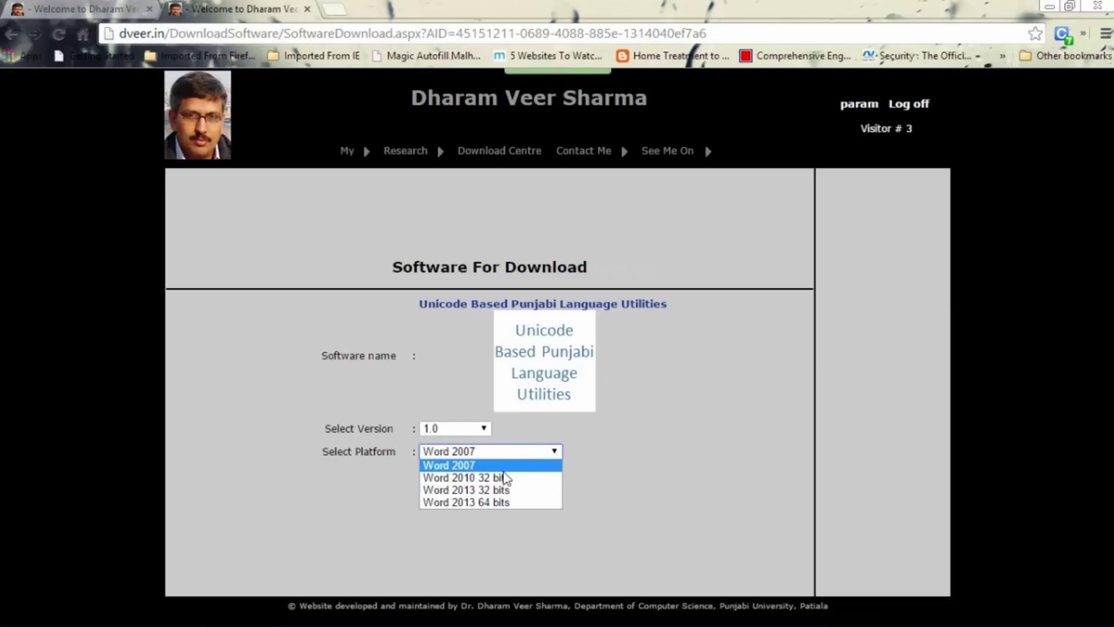
{"action": "left_click", "coordinate": [499, 477]}
{"action": "left_click", "coordinate": [496, 476]}
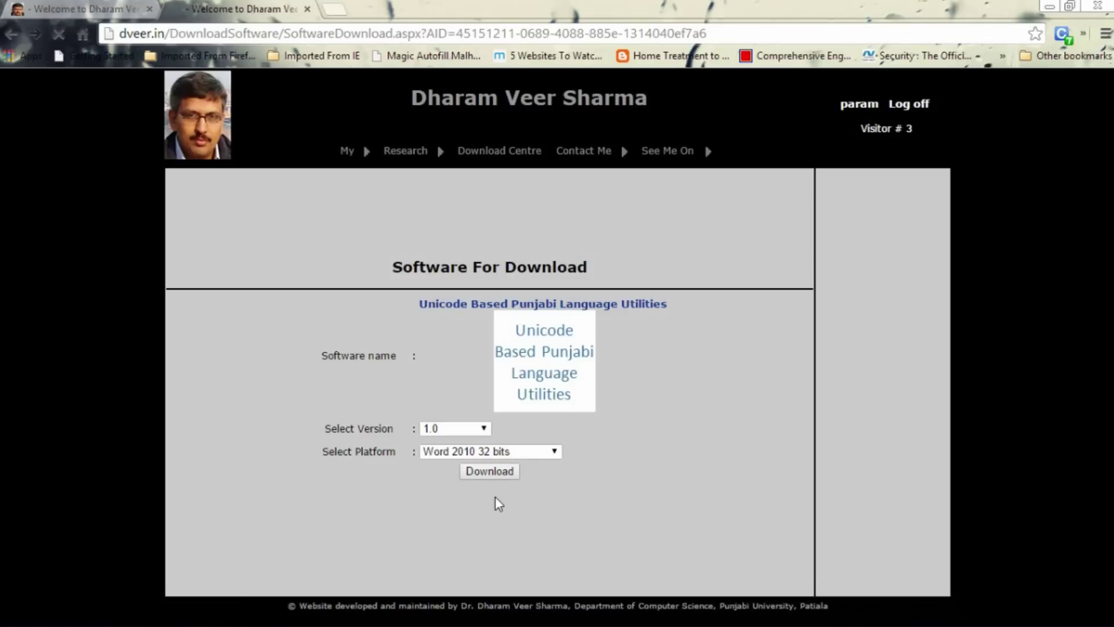
{"action": "left_click", "coordinate": [493, 478]}
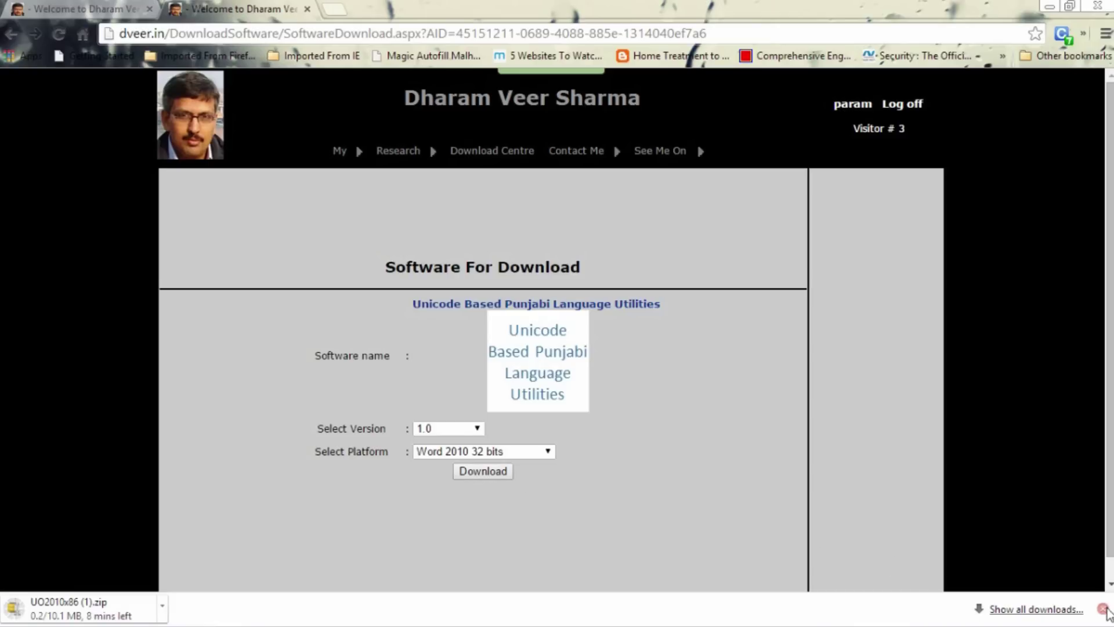
{"action": "left_click", "coordinate": [1102, 608]}
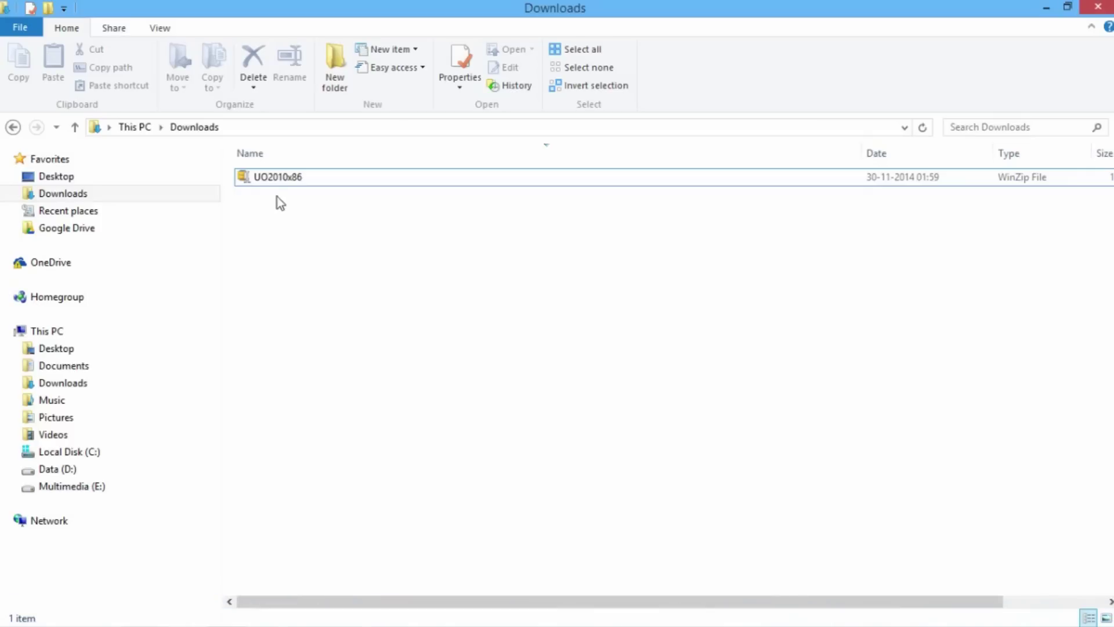
Extract UO2010x86.zip into Downloads with WinZip and run setup from the extracted folder.
{"action": "left_click", "coordinate": [274, 179]}
{"action": "right_click", "coordinate": [274, 178]}
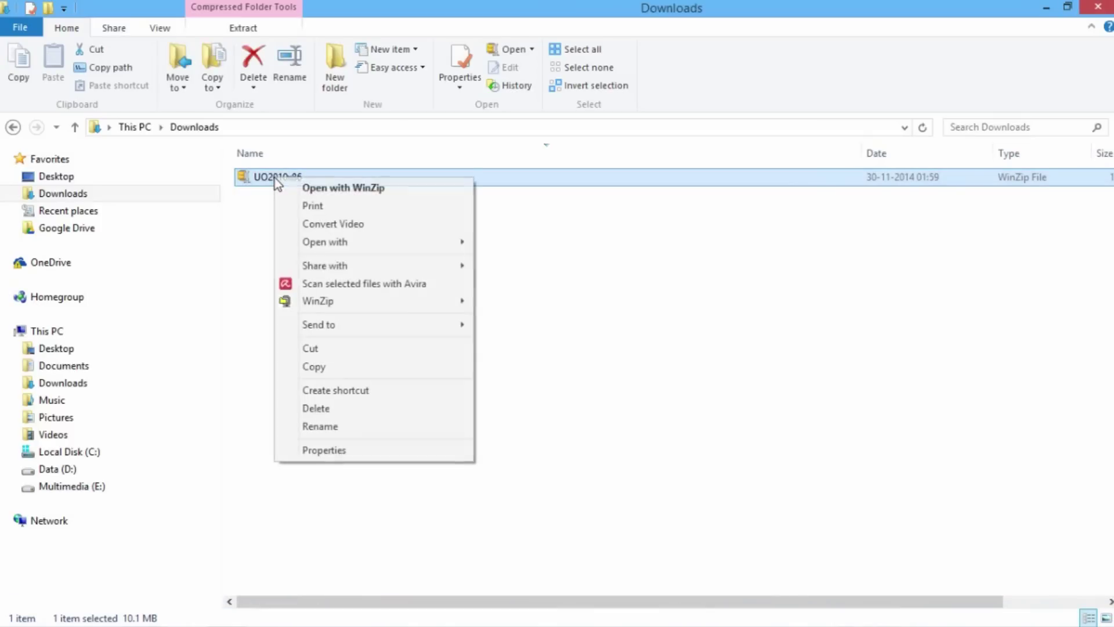
{"action": "mouse_move", "coordinate": [318, 300]}
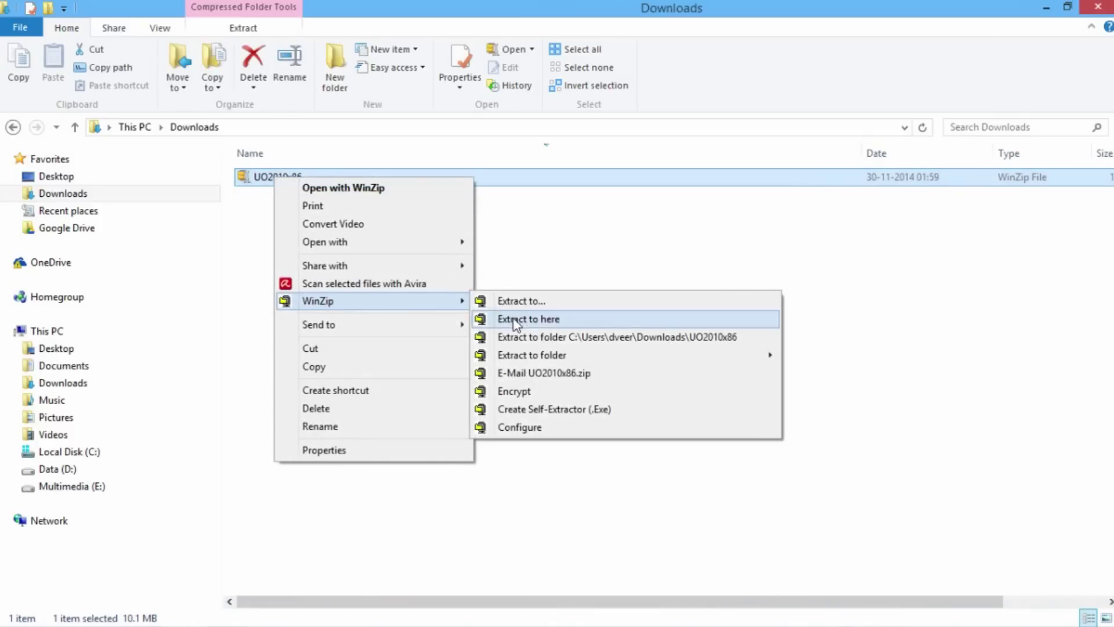
{"action": "left_click", "coordinate": [515, 322]}
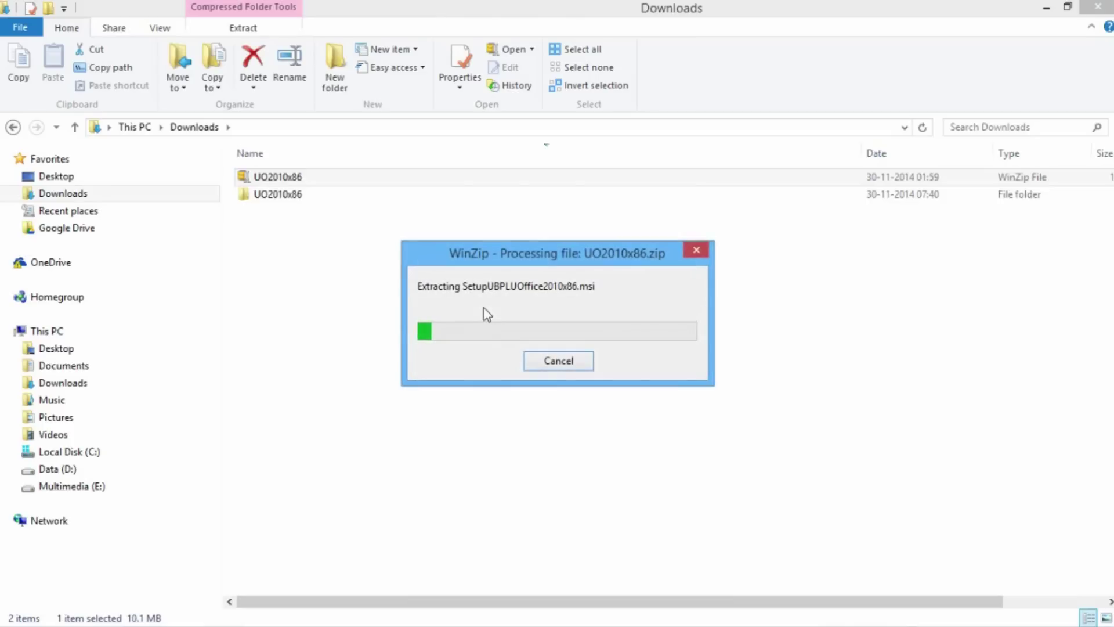
{"action": "double_click", "coordinate": [288, 194]}
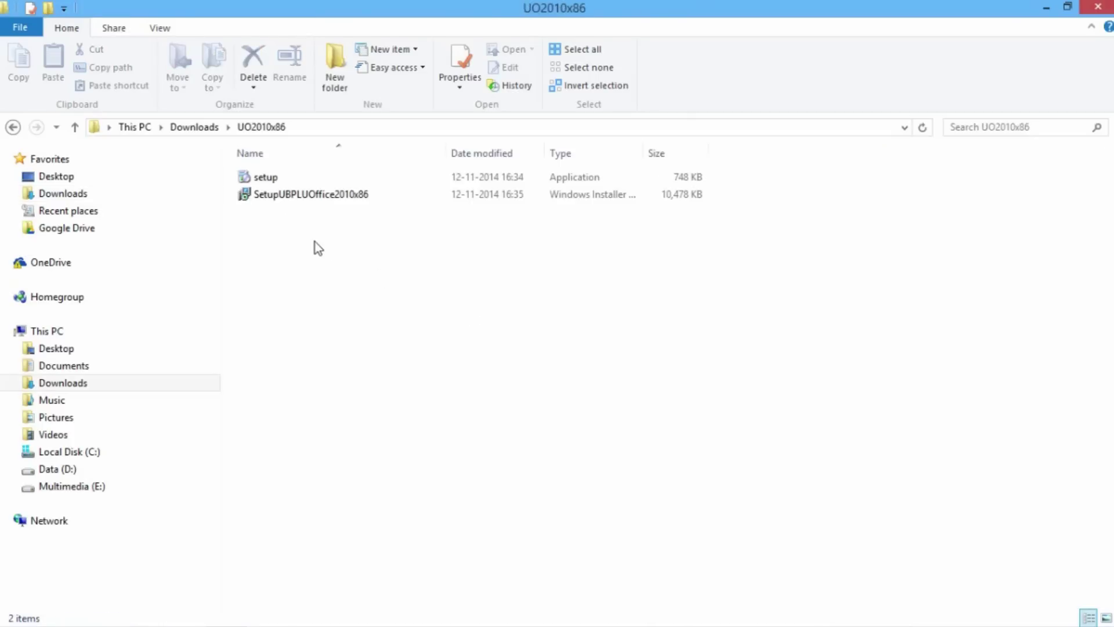
{"action": "left_click", "coordinate": [262, 178]}
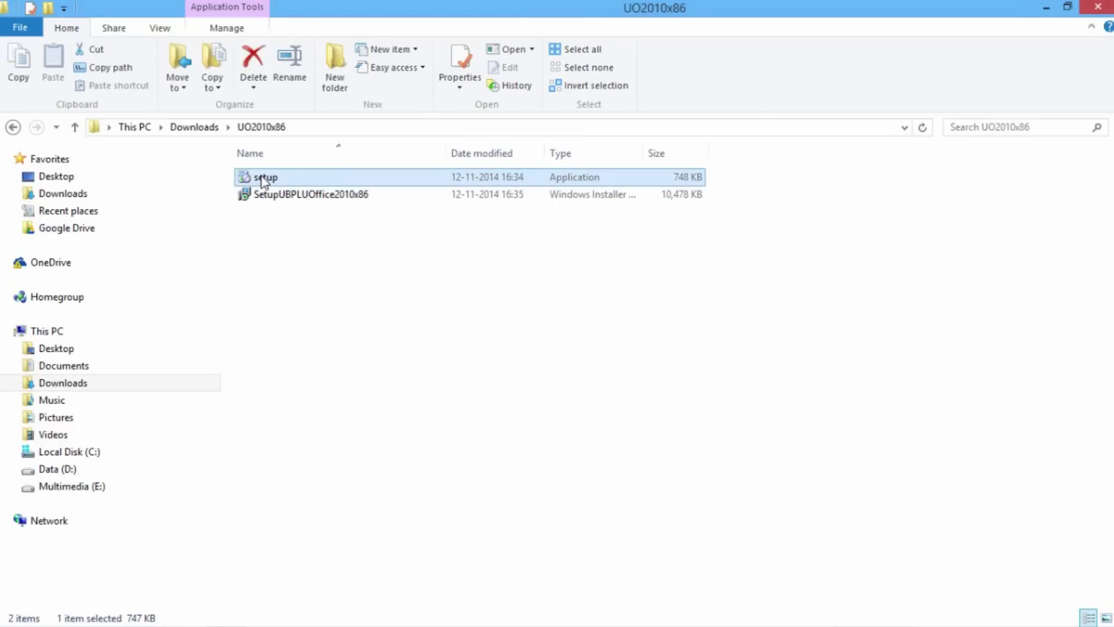
{"action": "double_click", "coordinate": [263, 178]}
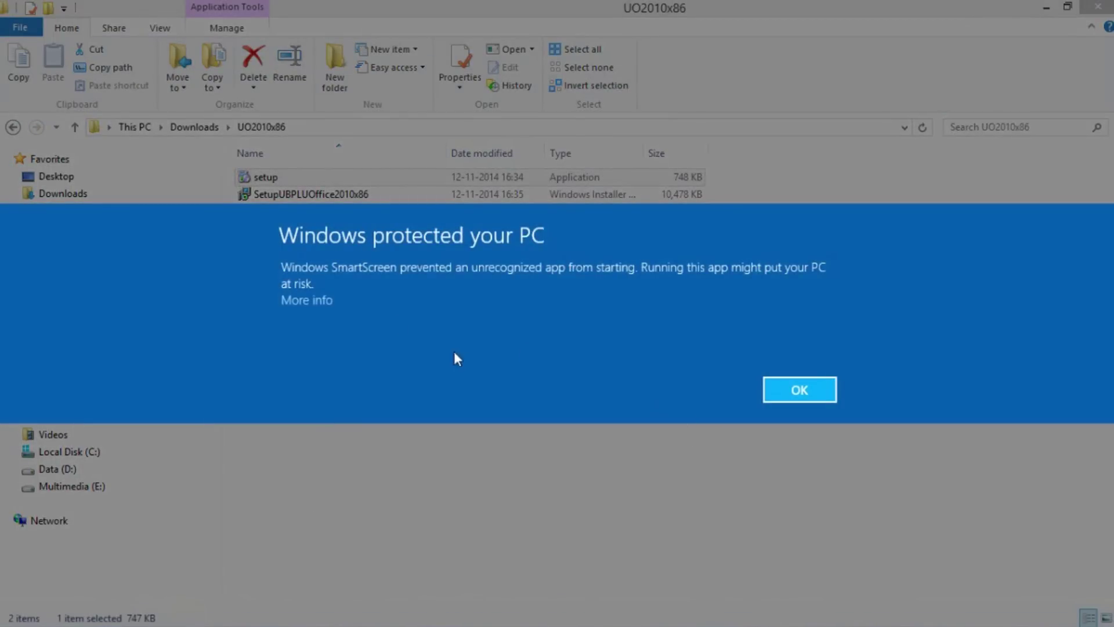
Run setup despite SmartScreen and install UBPLU2010x86 to the default folder.
{"action": "left_click", "coordinate": [317, 301]}
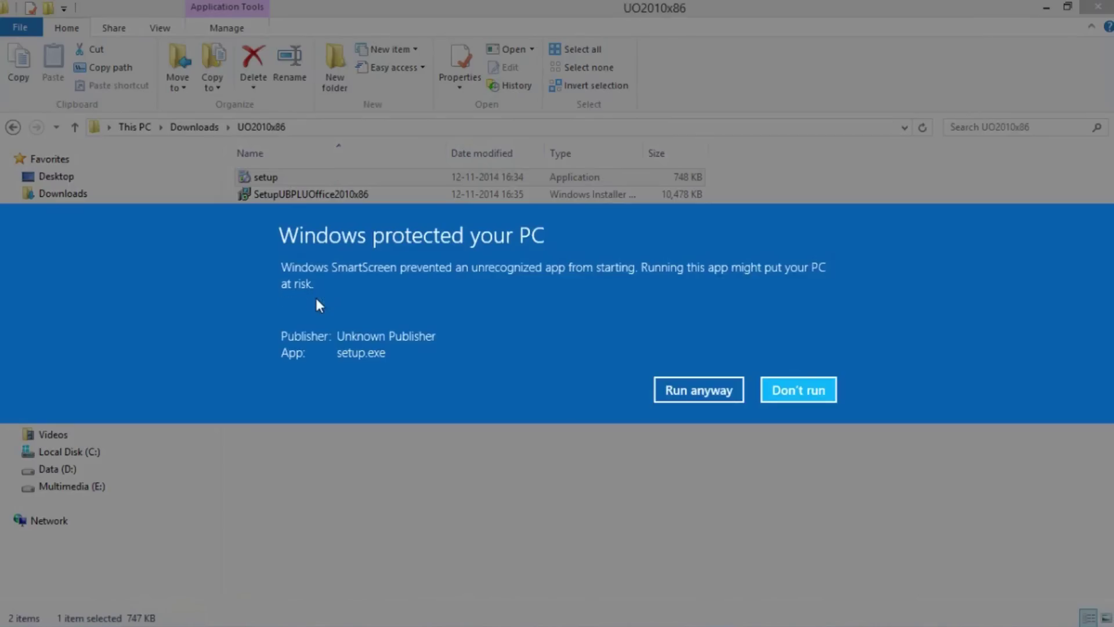
{"action": "left_click", "coordinate": [698, 391]}
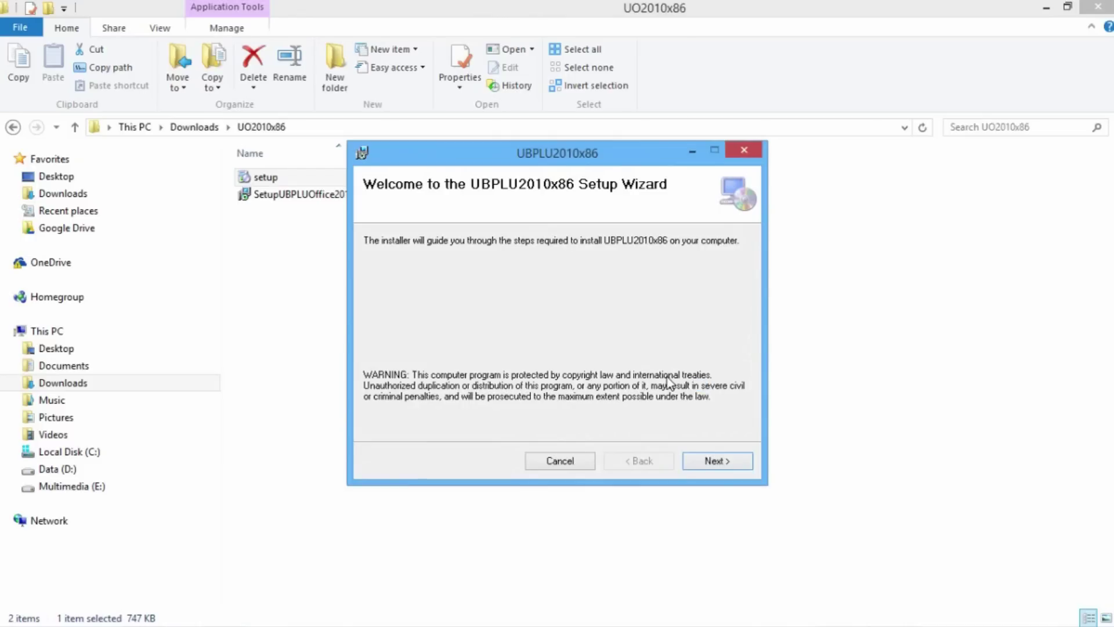
{"action": "left_click", "coordinate": [710, 464]}
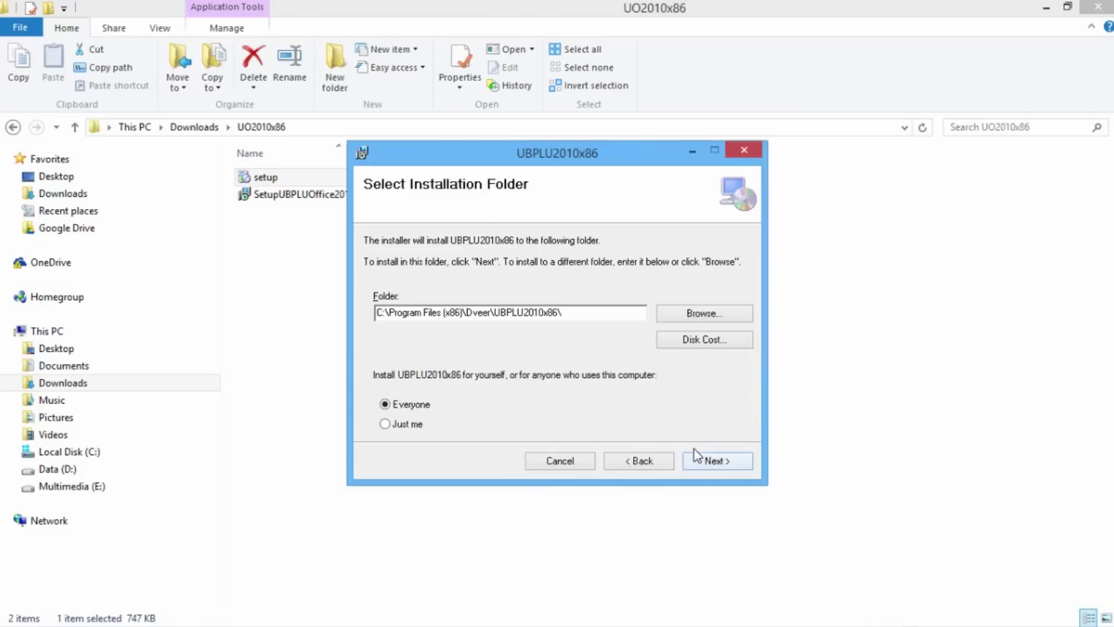
{"action": "left_click", "coordinate": [713, 464]}
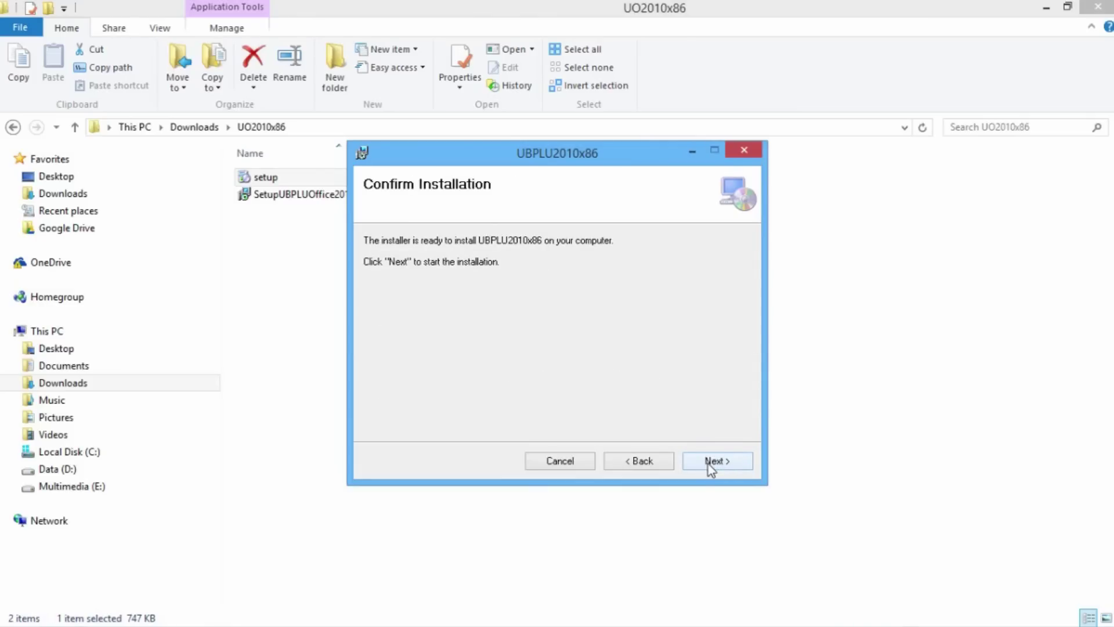
{"action": "left_click", "coordinate": [708, 464]}
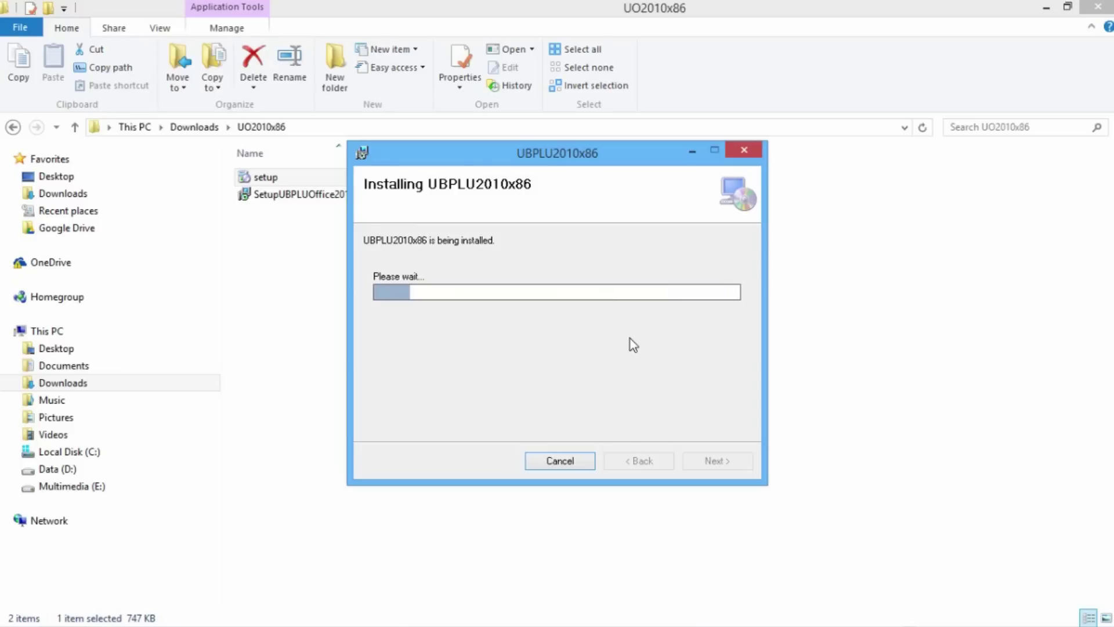
{"action": "left_click", "coordinate": [716, 460]}
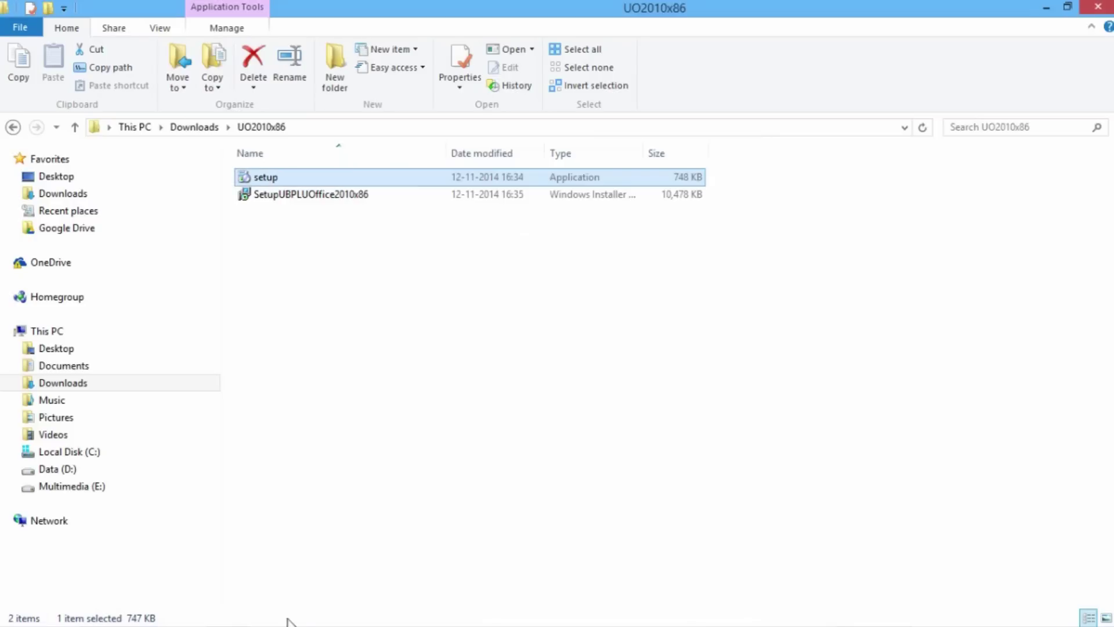
{"action": "left_click", "coordinate": [267, 613]}
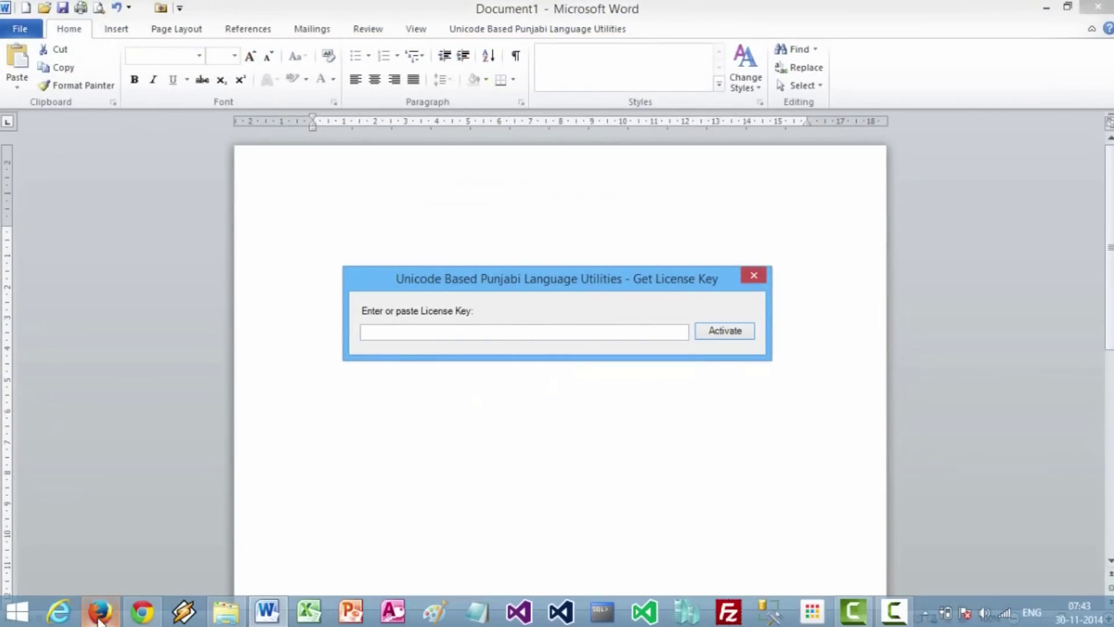
Switch to the Outlook.com mail in Firefox.
{"action": "left_click", "coordinate": [100, 613]}
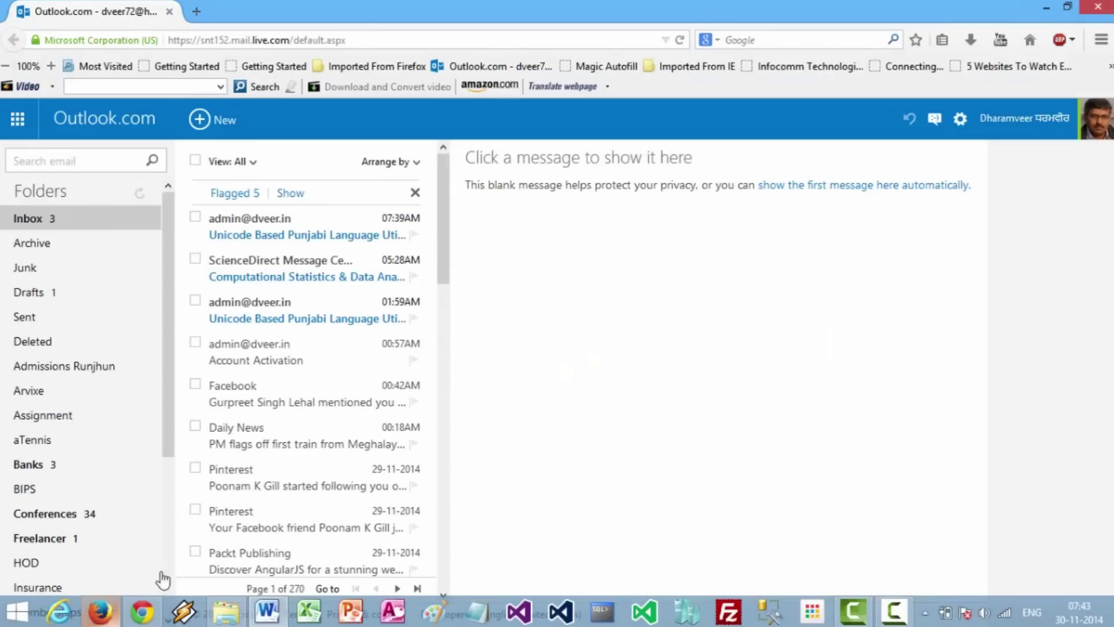
Open the admin license-key email, highlight the key, and return to Word.
{"action": "left_click", "coordinate": [273, 225]}
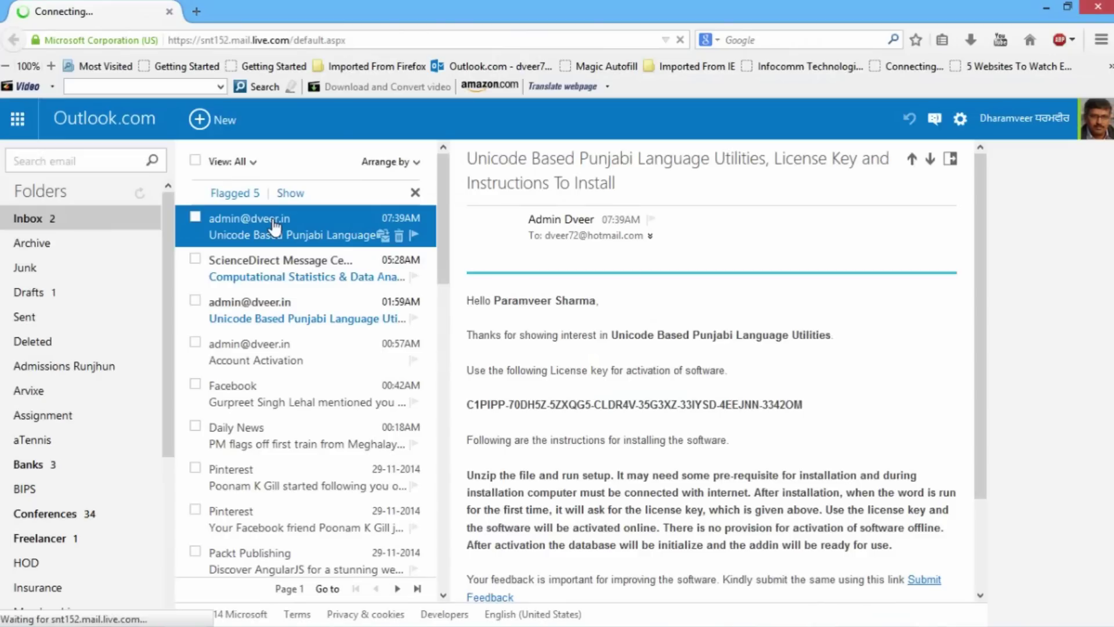
{"action": "left_click_drag", "start_coordinate": [467, 405], "coordinate": [804, 405]}
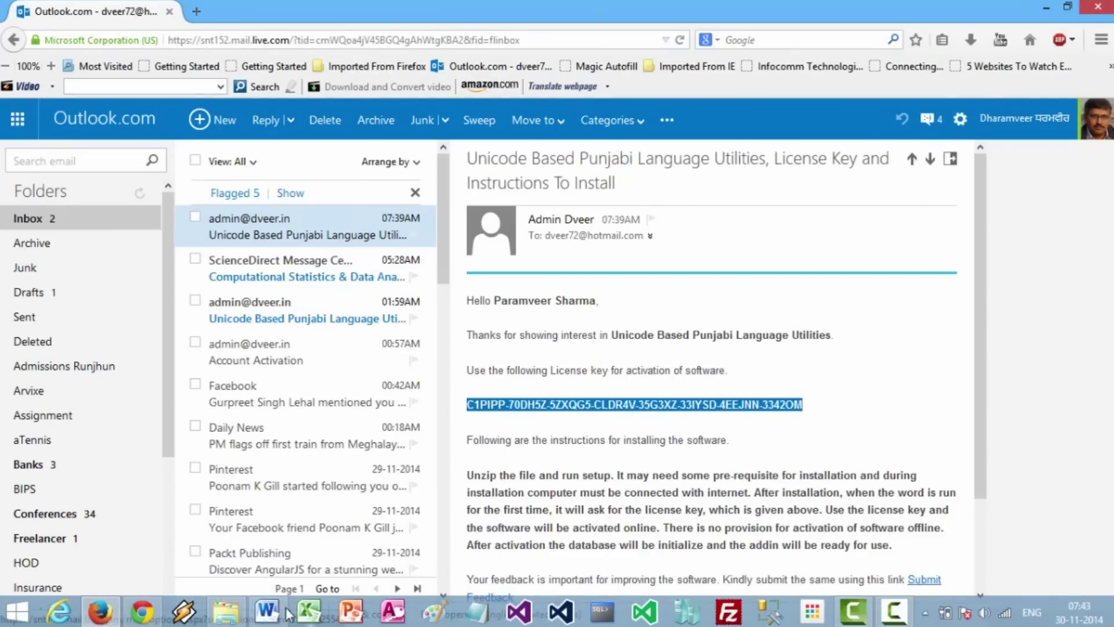
{"action": "left_click", "coordinate": [266, 612]}
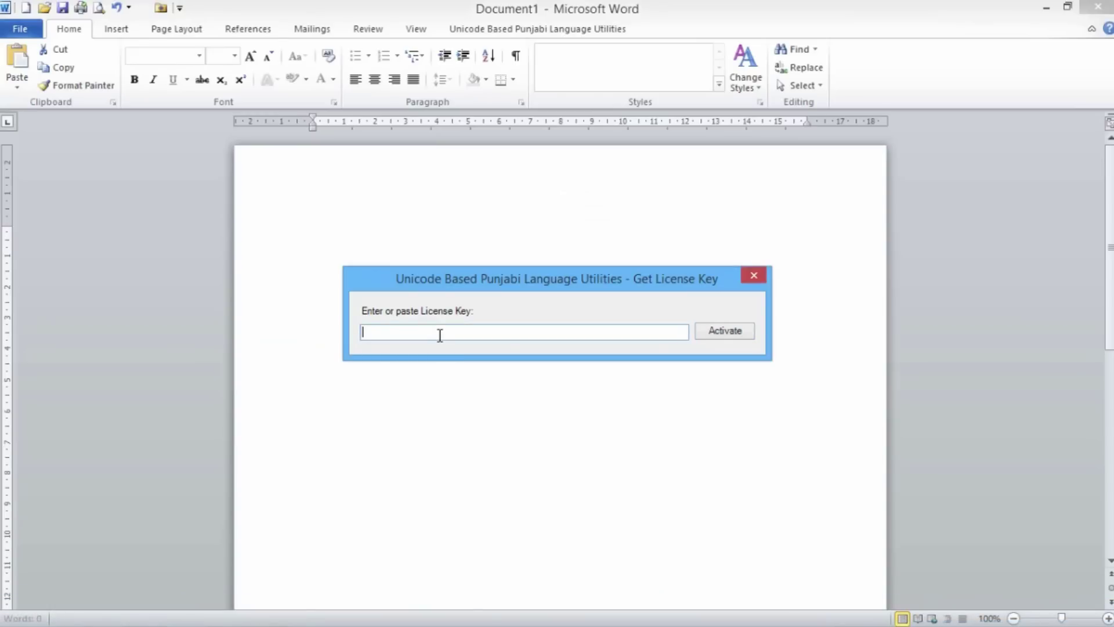
Paste and activate the license key, then dismiss the database and Addin Activated messages.
{"action": "key", "text": "ctrl+v"}
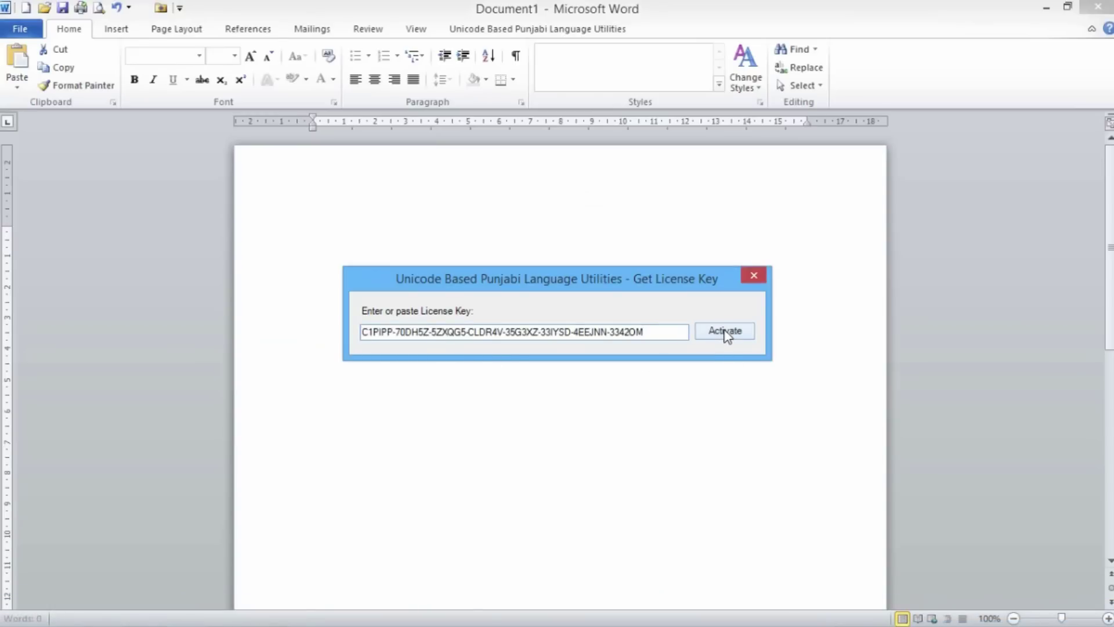
{"action": "left_click", "coordinate": [726, 334]}
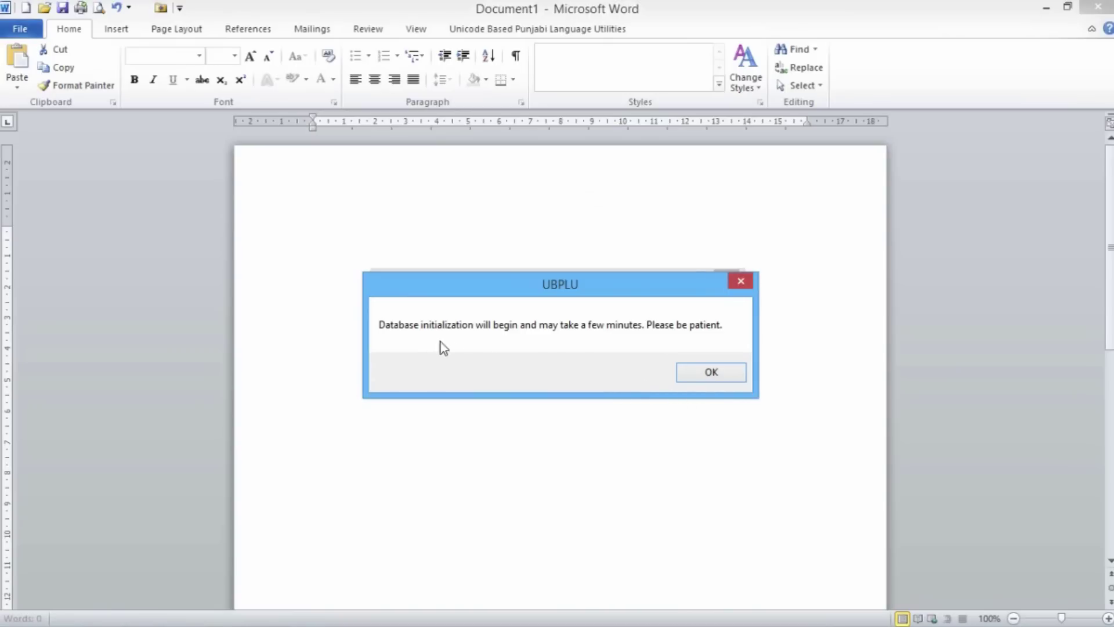
{"action": "left_click", "coordinate": [708, 374]}
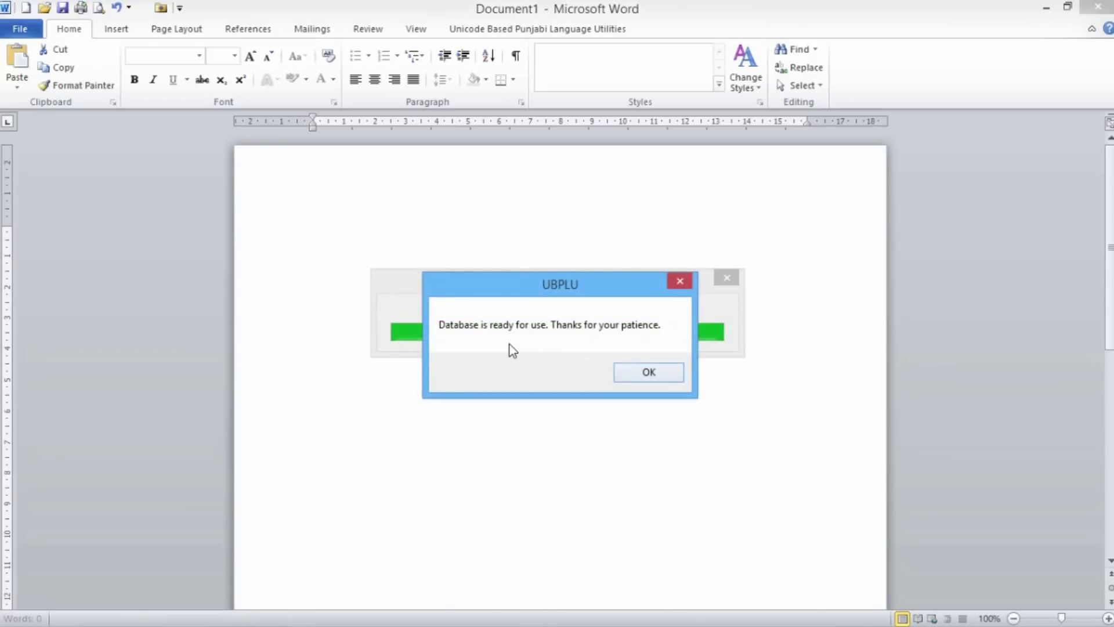
{"action": "left_click", "coordinate": [643, 373]}
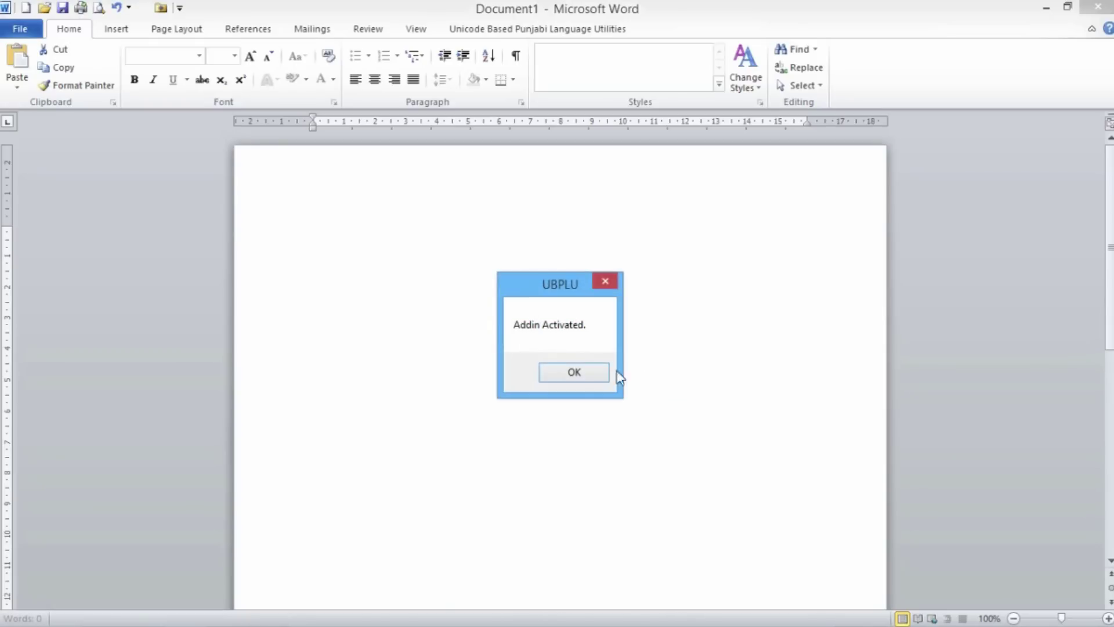
{"action": "left_click", "coordinate": [574, 374]}
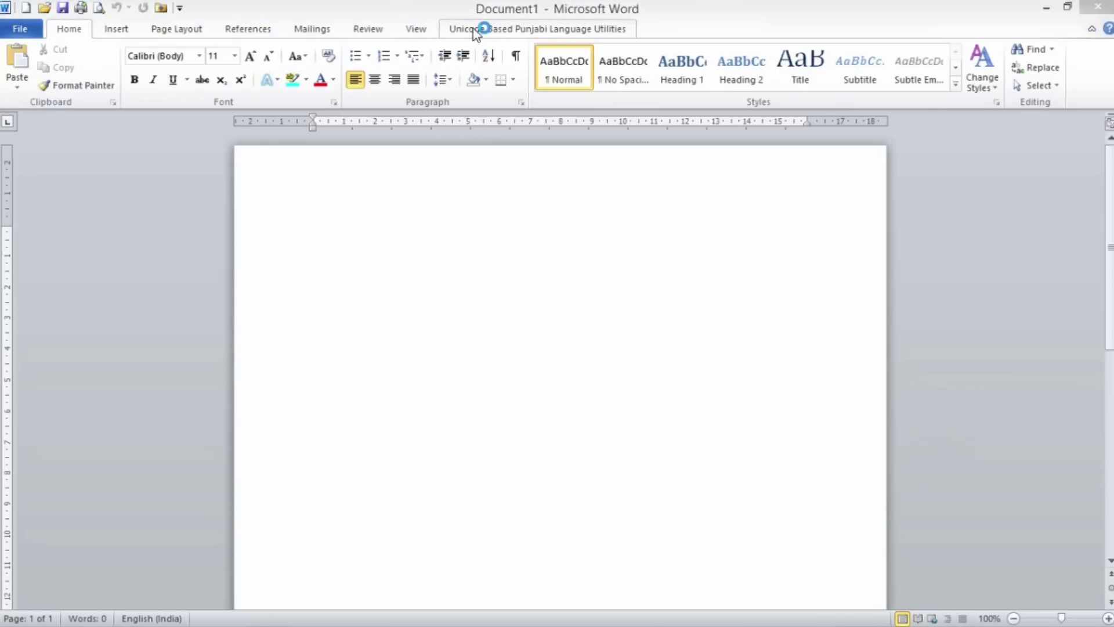
{"action": "left_click", "coordinate": [473, 28]}
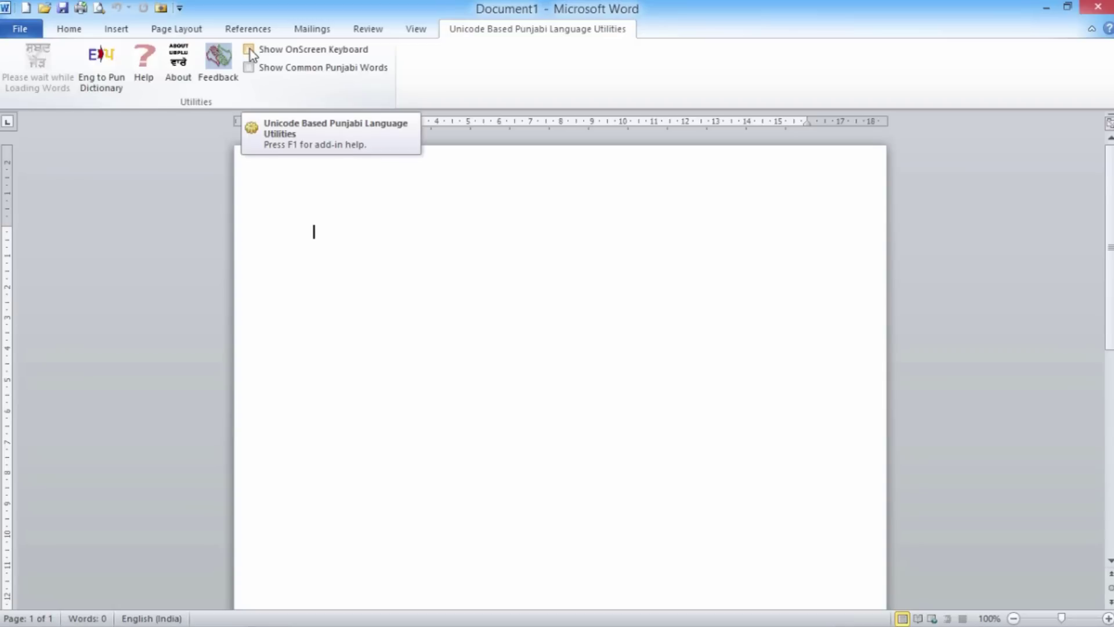
Turn on the Punjabi on-screen keyboard and enter the first word ਪਜਾਬੀ.
{"action": "left_click", "coordinate": [250, 50]}
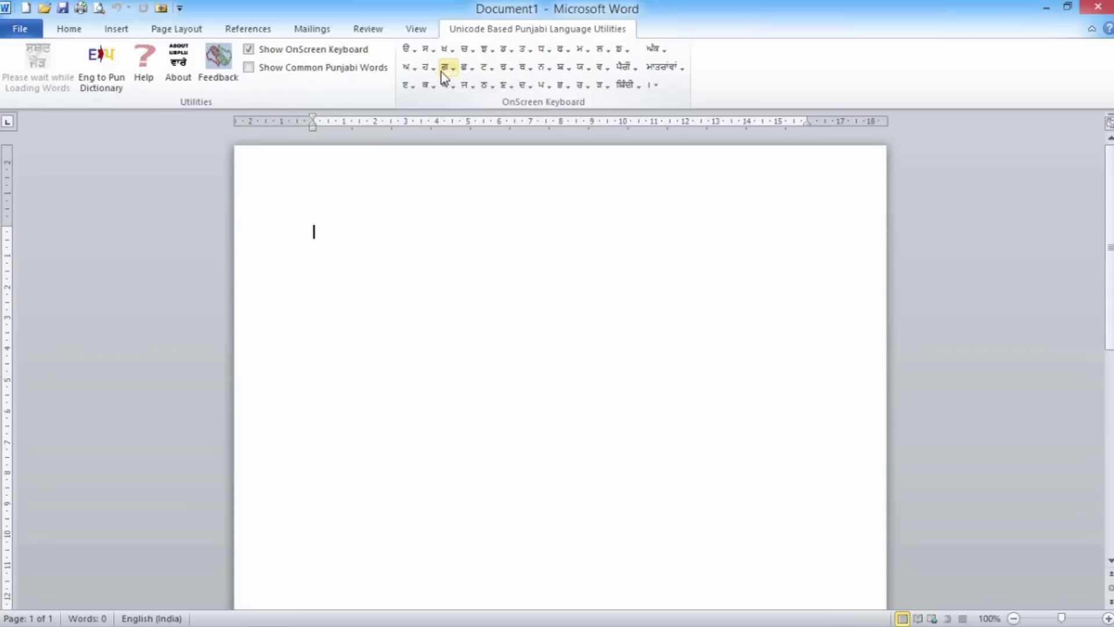
{"action": "left_click", "coordinate": [550, 89]}
{"action": "left_click", "coordinate": [545, 107]}
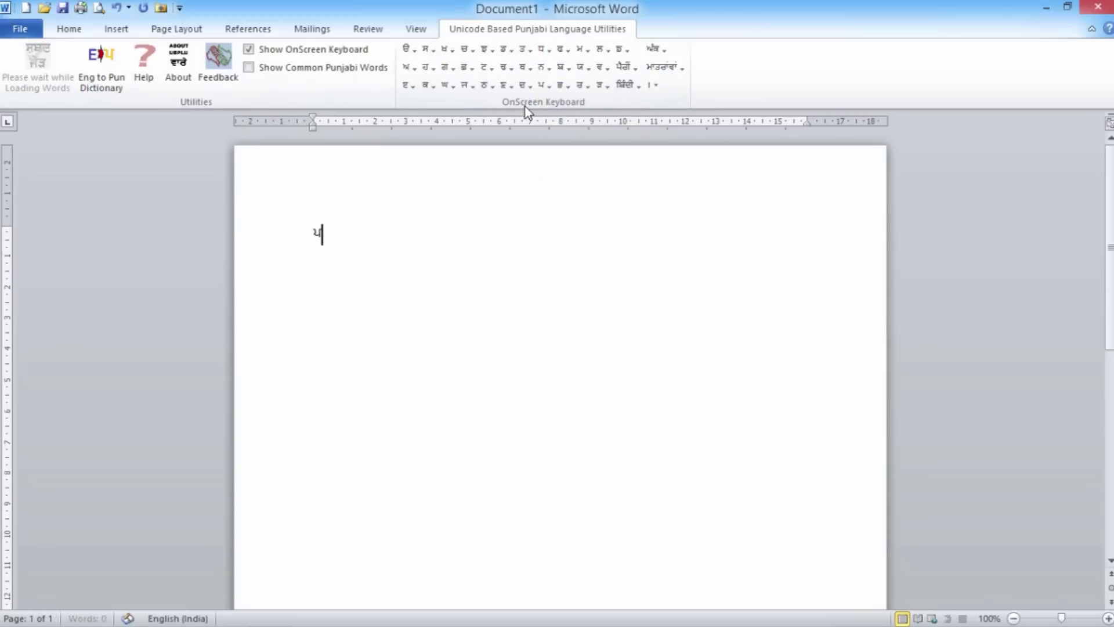
{"action": "left_click", "coordinate": [470, 89]}
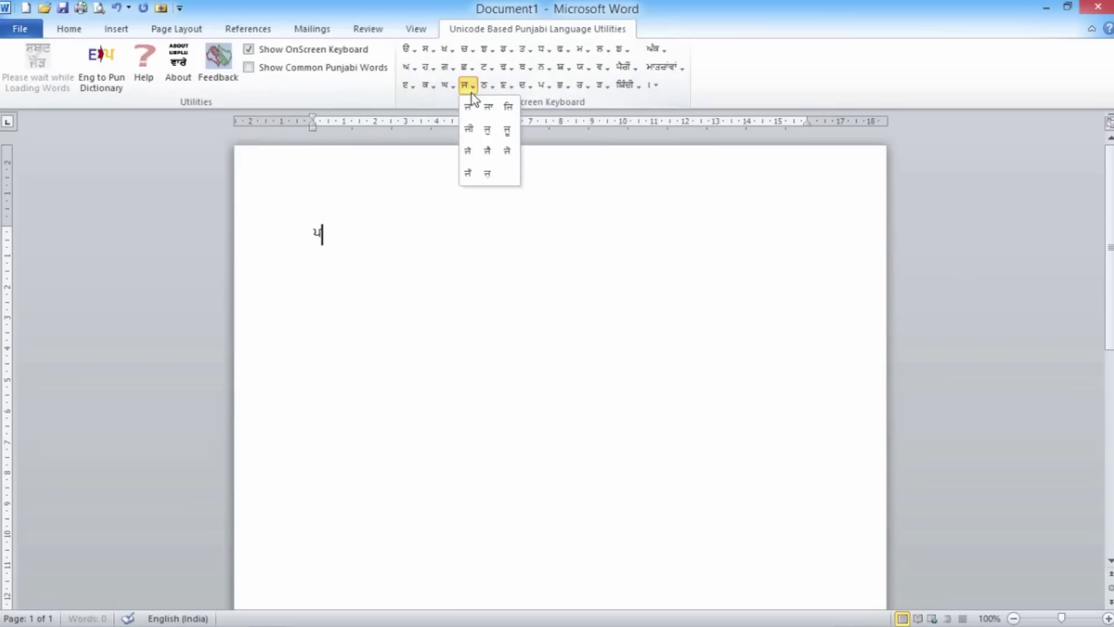
{"action": "left_click", "coordinate": [485, 105]}
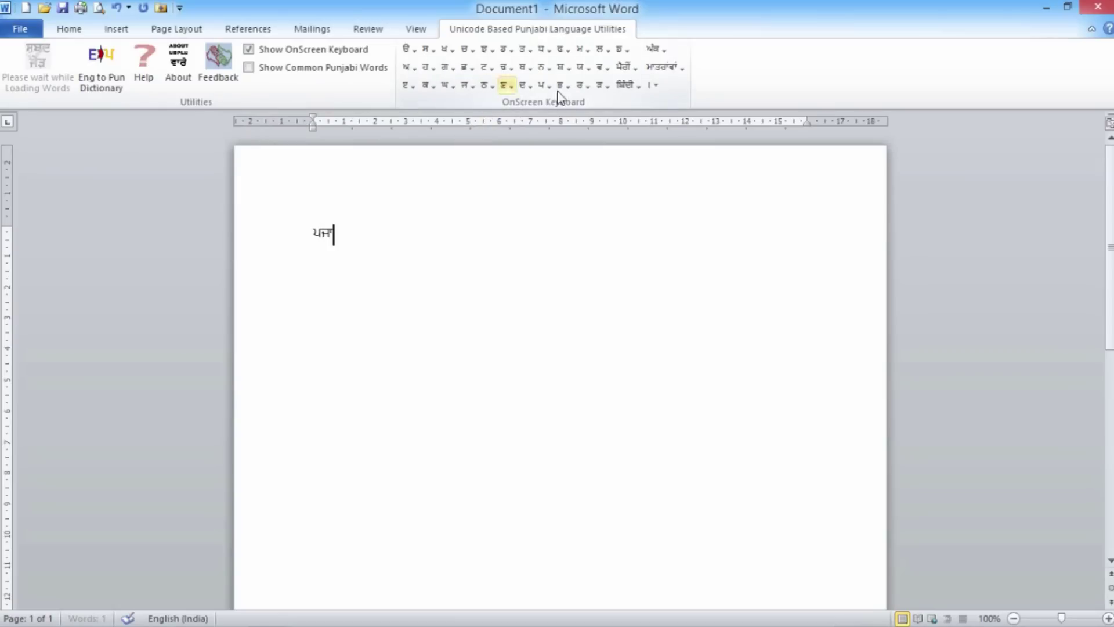
{"action": "left_click", "coordinate": [564, 67]}
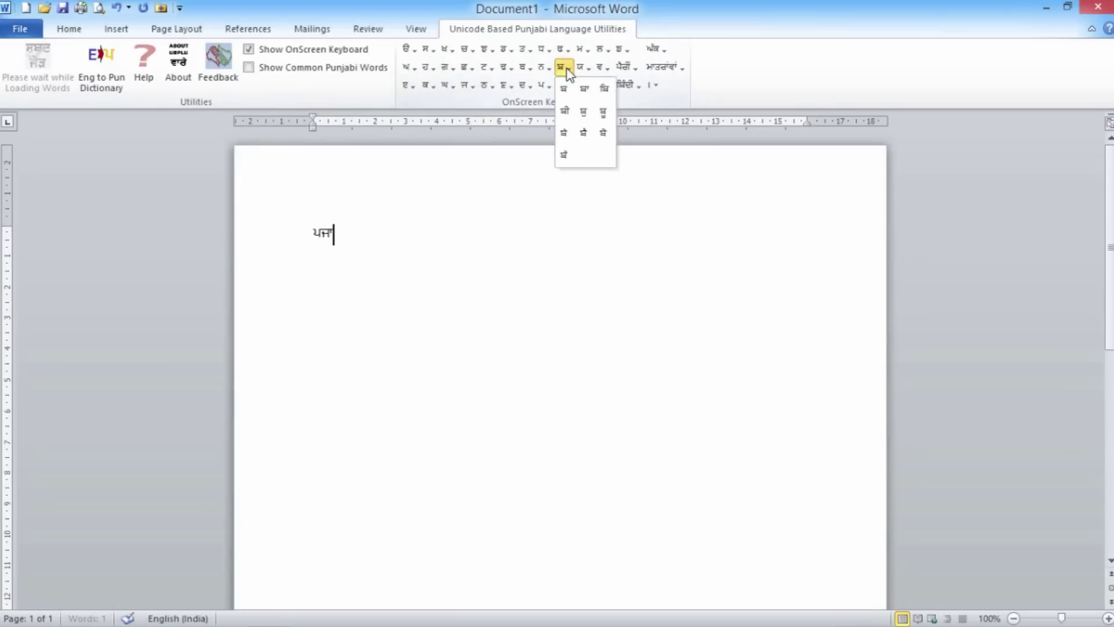
{"action": "left_click", "coordinate": [565, 111]}
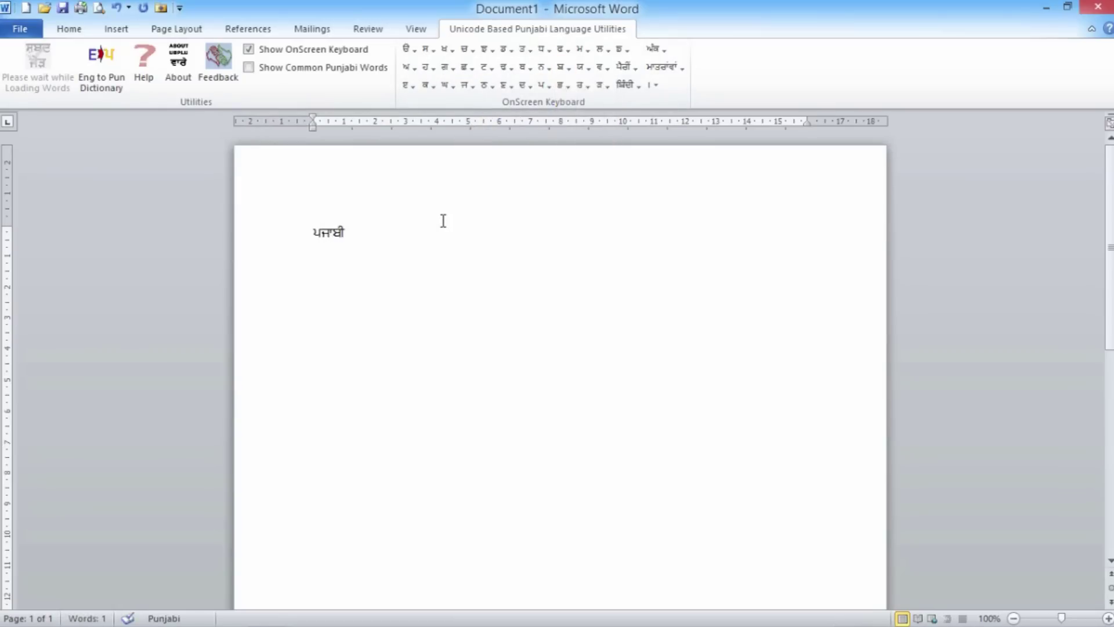
{"action": "key", "text": "alt+shift"}
Enter ਸਾਡੀ ਮਾ ਬੋਲੀ ਹੈ। to finish the first sentence.
{"action": "left_click", "coordinate": [428, 49]}
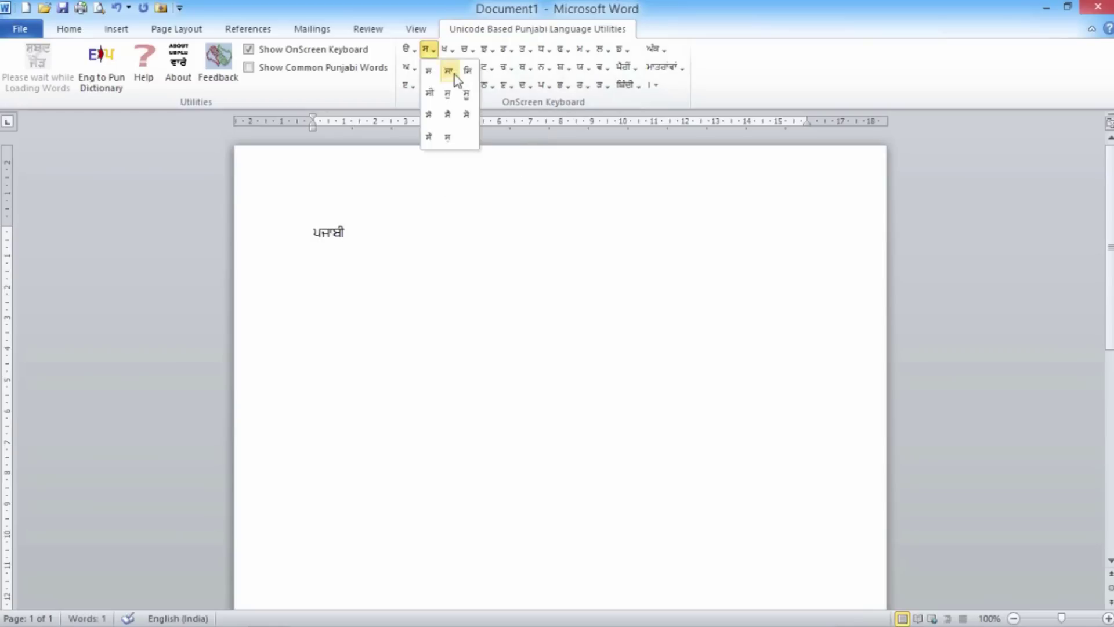
{"action": "left_click", "coordinate": [454, 74]}
{"action": "left_click", "coordinate": [507, 49]}
{"action": "left_click", "coordinate": [506, 94]}
{"action": "left_click", "coordinate": [579, 49]}
{"action": "left_click", "coordinate": [602, 73]}
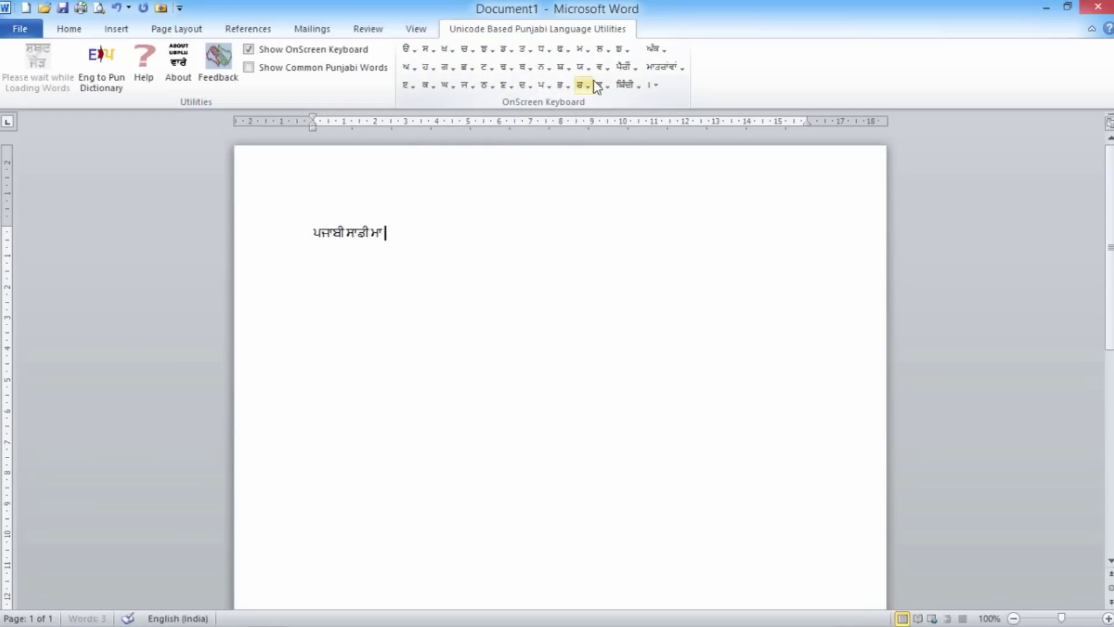
{"action": "left_click", "coordinate": [560, 67]}
{"action": "left_click", "coordinate": [604, 133]}
{"action": "left_click", "coordinate": [600, 48]}
{"action": "left_click", "coordinate": [619, 87]}
{"action": "left_click", "coordinate": [466, 85]}
{"action": "left_click", "coordinate": [429, 130]}
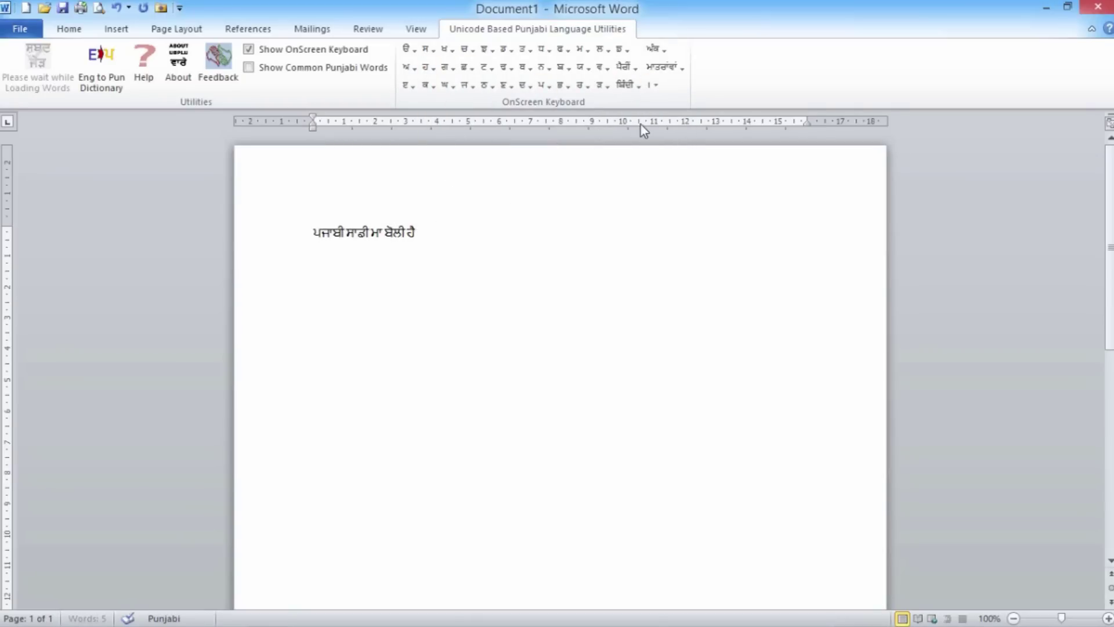
{"action": "left_click", "coordinate": [653, 85]}
{"action": "left_click", "coordinate": [655, 104]}
Write the second sentence ਇਹ ਇਕ sampel sentence ਹੈ।.
{"action": "left_click", "coordinate": [406, 84]}
{"action": "left_click", "coordinate": [409, 131]}
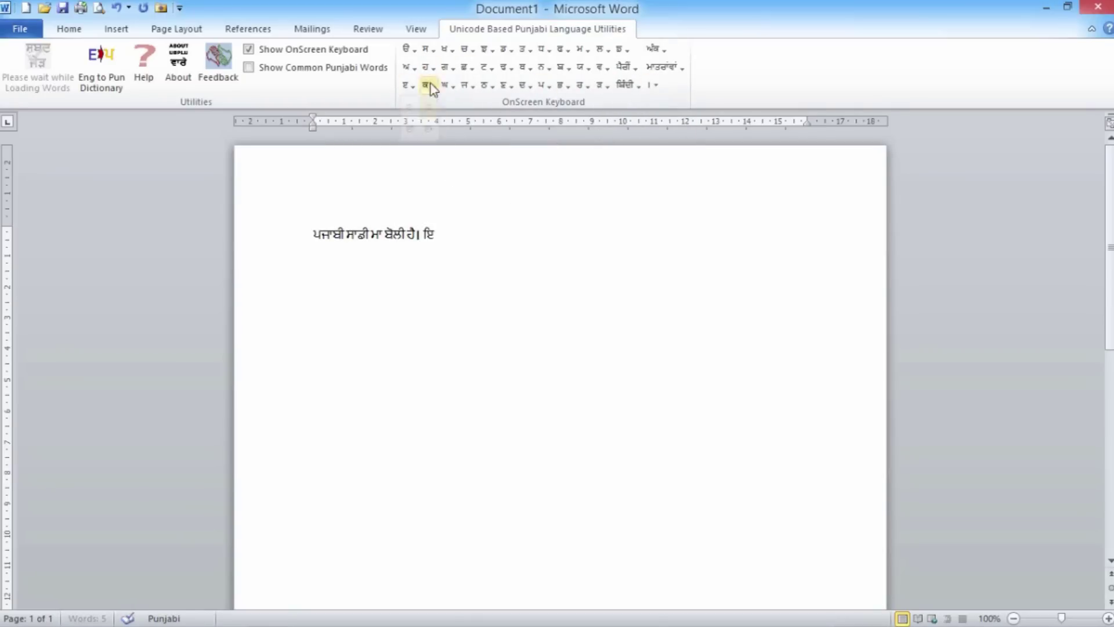
{"action": "left_click", "coordinate": [426, 85]}
{"action": "left_click", "coordinate": [427, 106]}
{"action": "left_click", "coordinate": [406, 84]}
{"action": "left_click", "coordinate": [428, 84]}
{"action": "left_click", "coordinate": [430, 107]}
{"action": "type", "text": "sa"}
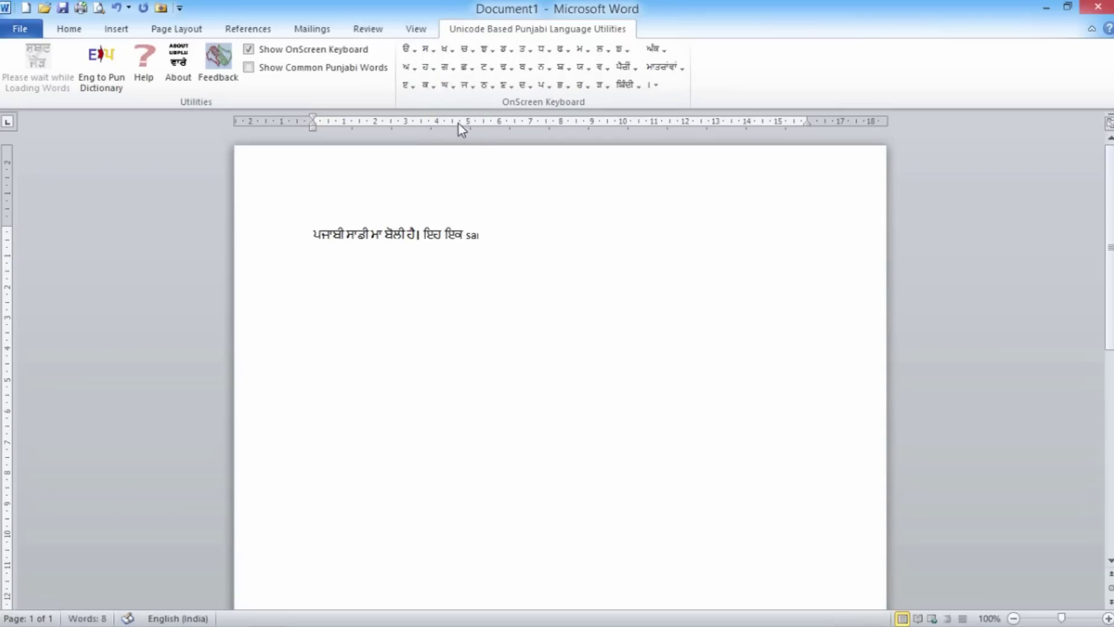
{"action": "type", "text": "mpel sentence"}
{"action": "left_click", "coordinate": [427, 67]}
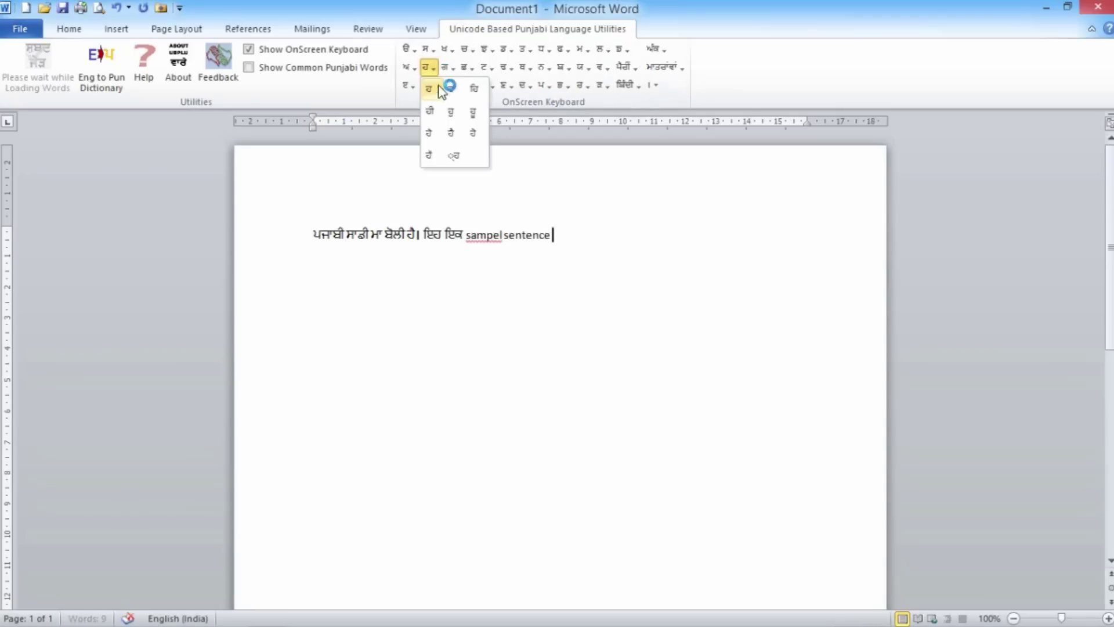
{"action": "left_click", "coordinate": [452, 134]}
{"action": "left_click", "coordinate": [655, 84]}
{"action": "left_click", "coordinate": [654, 105]}
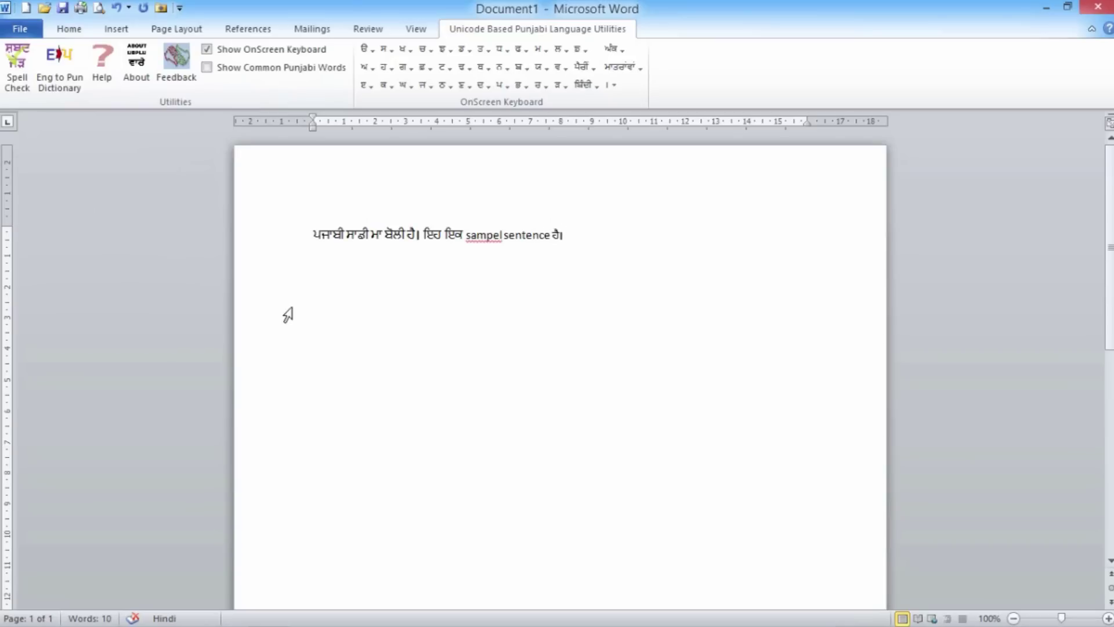
Run the Punjabi spell check, accepting ਇੱਕ and sample as corrections.
{"action": "left_click", "coordinate": [16, 66]}
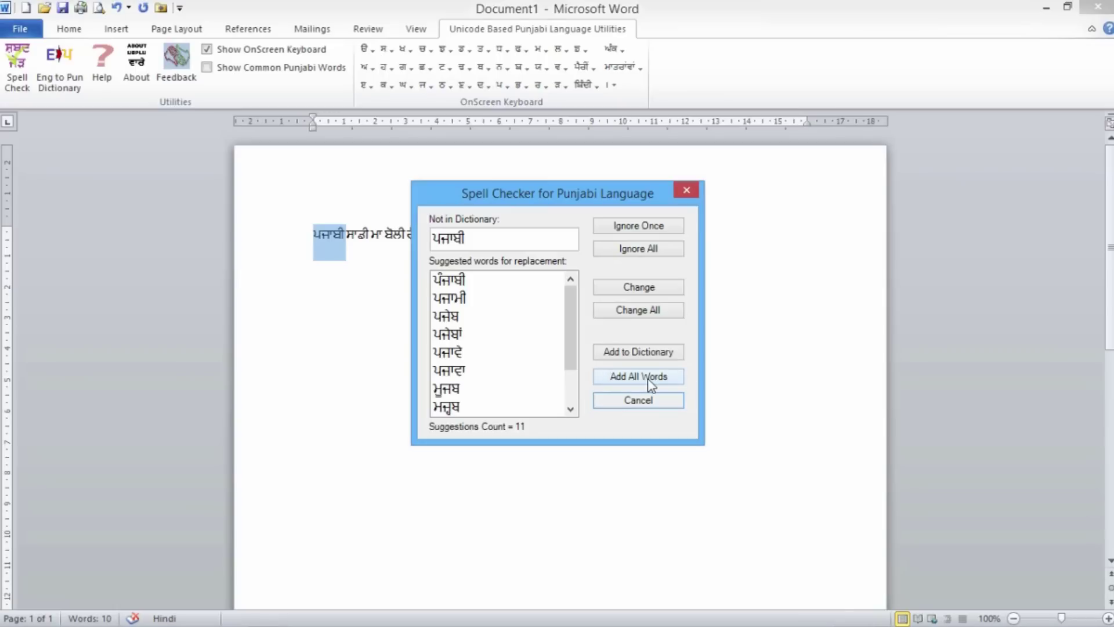
{"action": "double_click", "coordinate": [452, 281]}
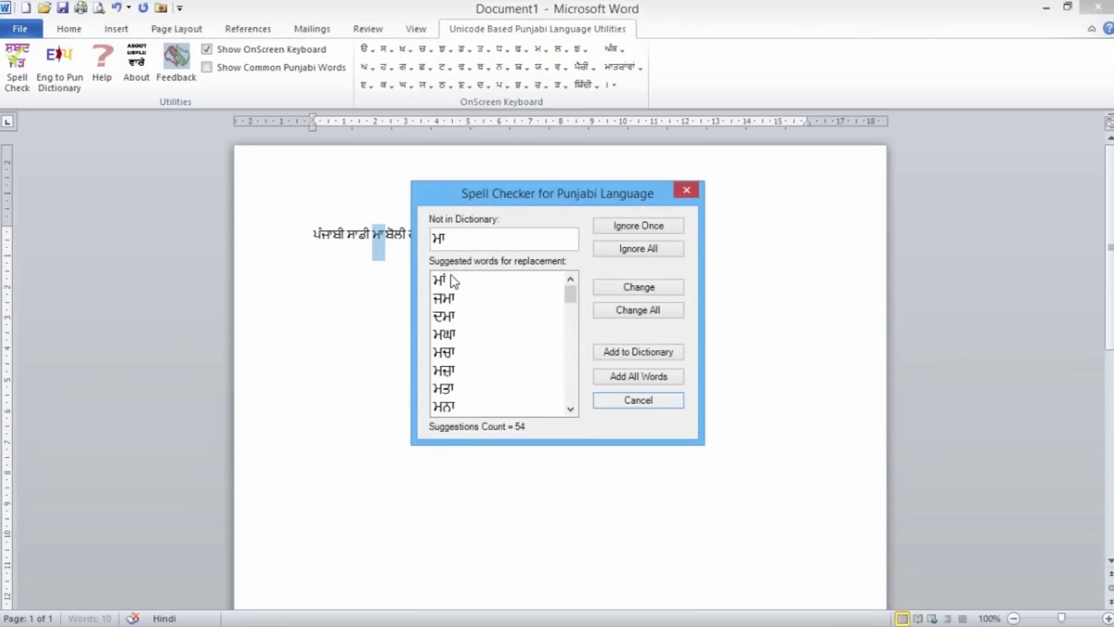
{"action": "double_click", "coordinate": [447, 280]}
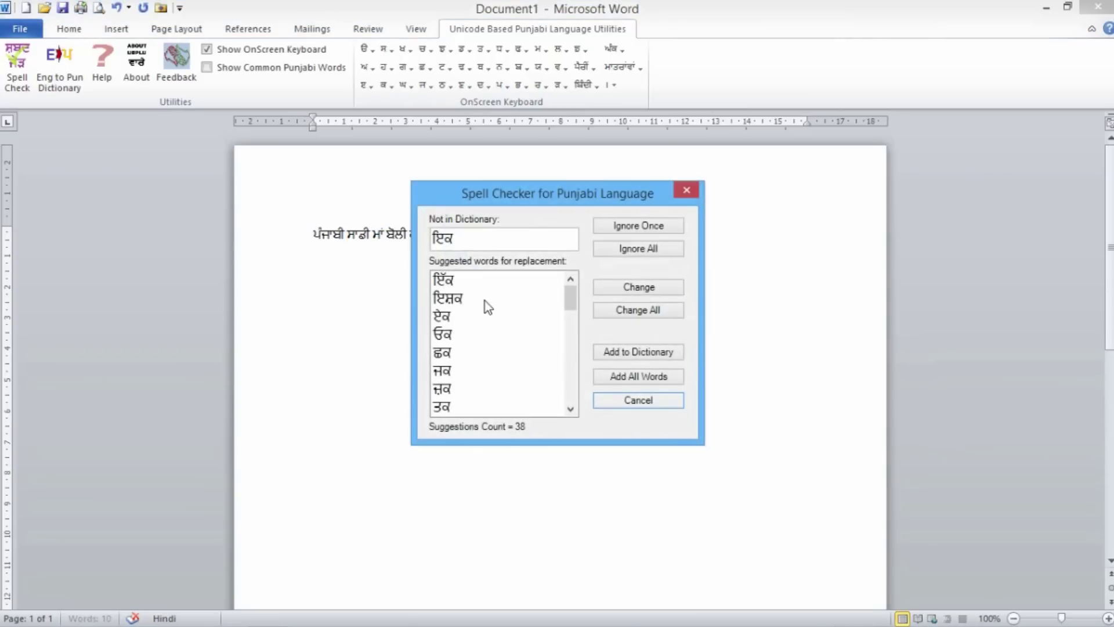
{"action": "double_click", "coordinate": [458, 282]}
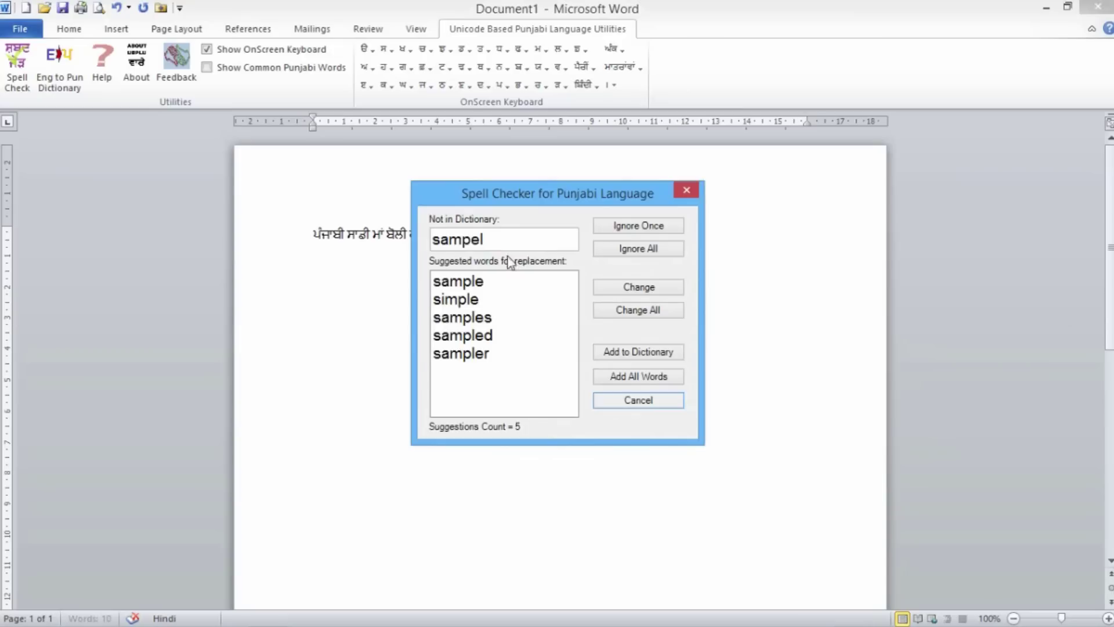
{"action": "mouse_move", "coordinate": [546, 205]}
{"action": "left_mouse_down"}
{"action": "mouse_move", "coordinate": [676, 279]}
{"action": "mouse_move", "coordinate": [655, 273]}
{"action": "left_mouse_up"}
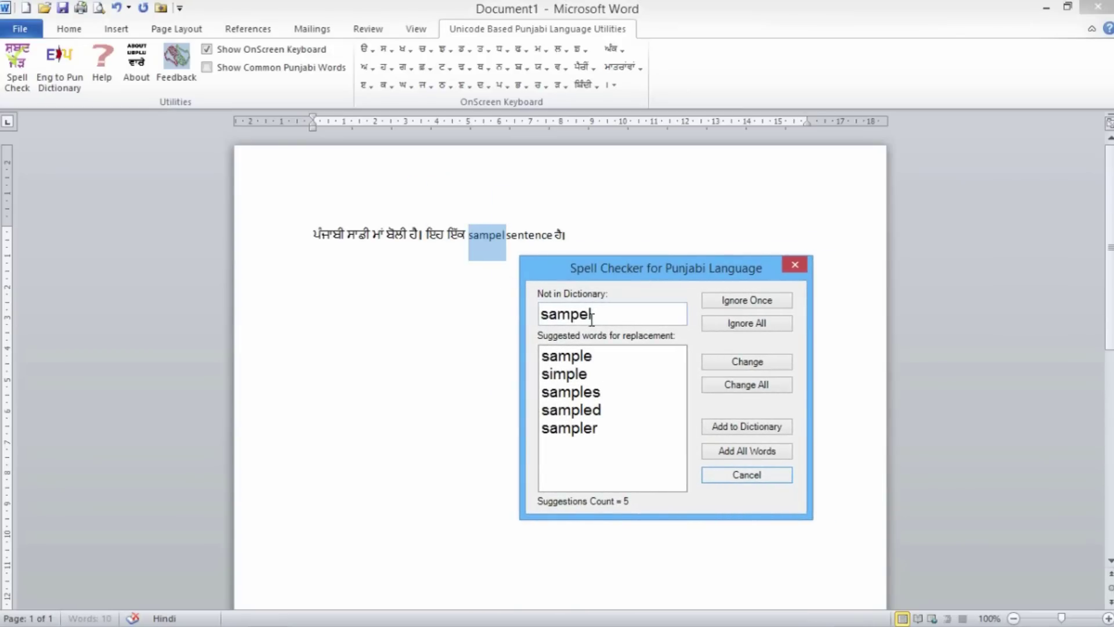
{"action": "double_click", "coordinate": [565, 357]}
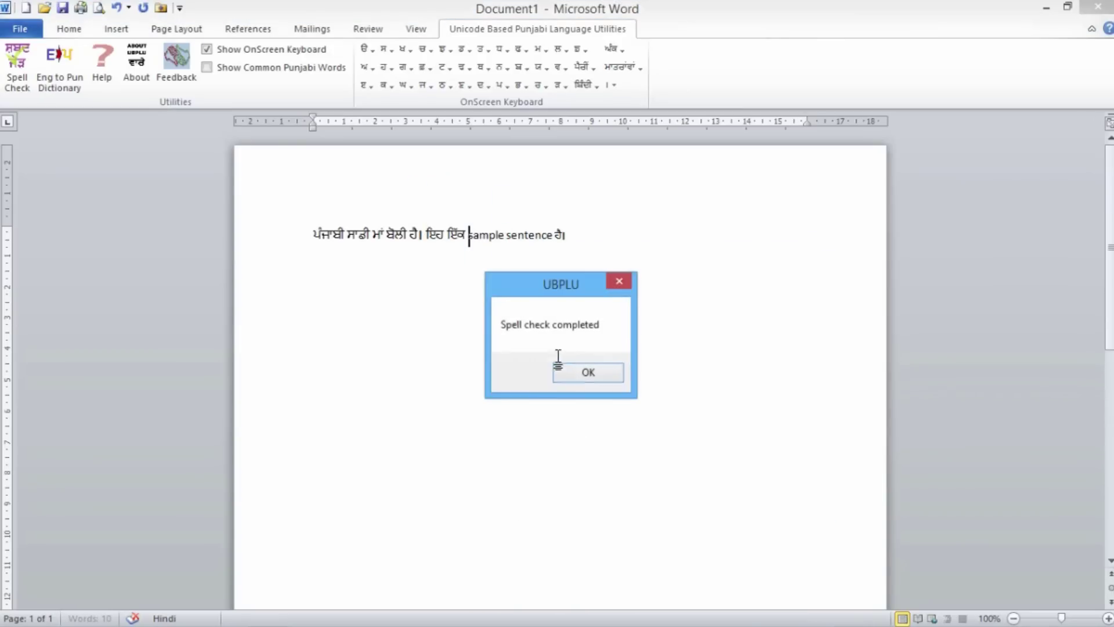
{"action": "left_click", "coordinate": [589, 374]}
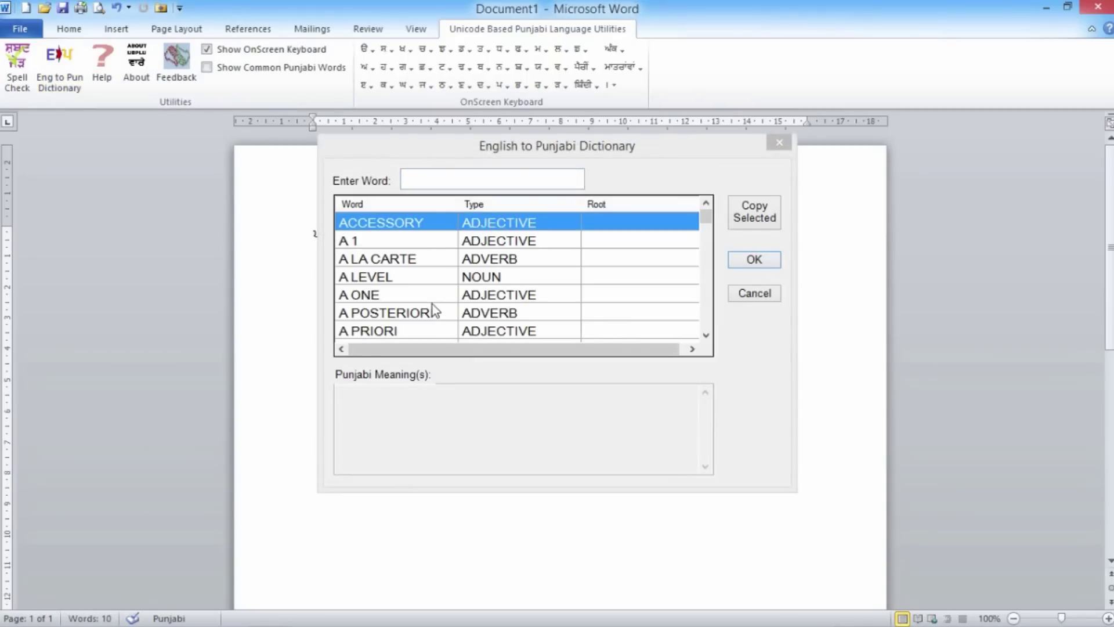
Look up Word in the Eng to Pun Dictionary and copy its meaning ਲਫ਼ਜ਼.
{"action": "left_click", "coordinate": [447, 181]}
{"action": "type", "text": "Wor"}
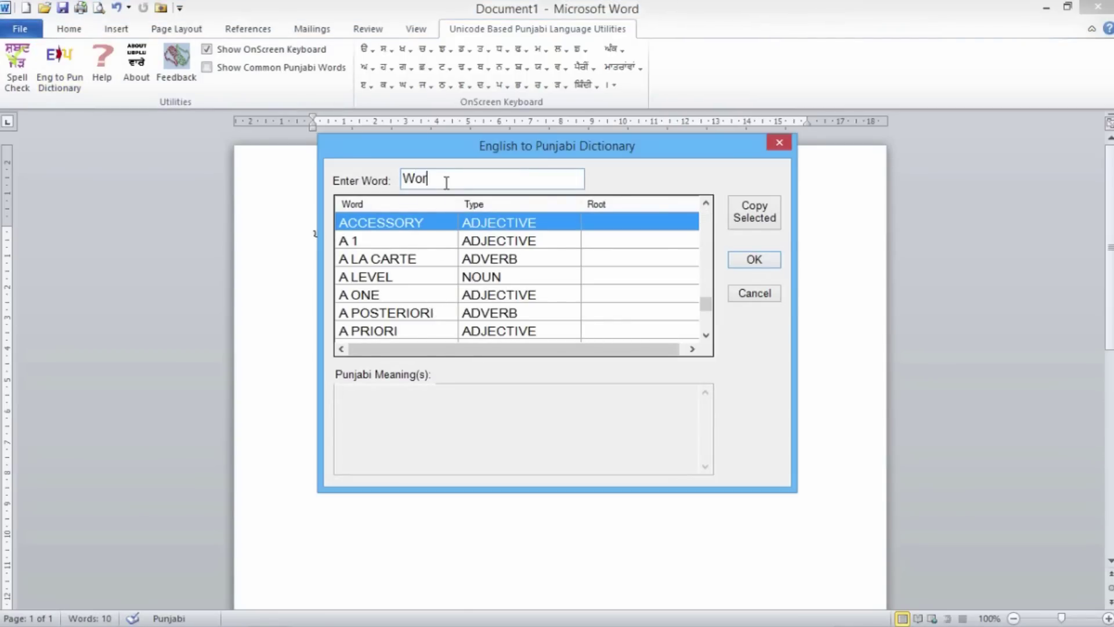
{"action": "type", "text": "d"}
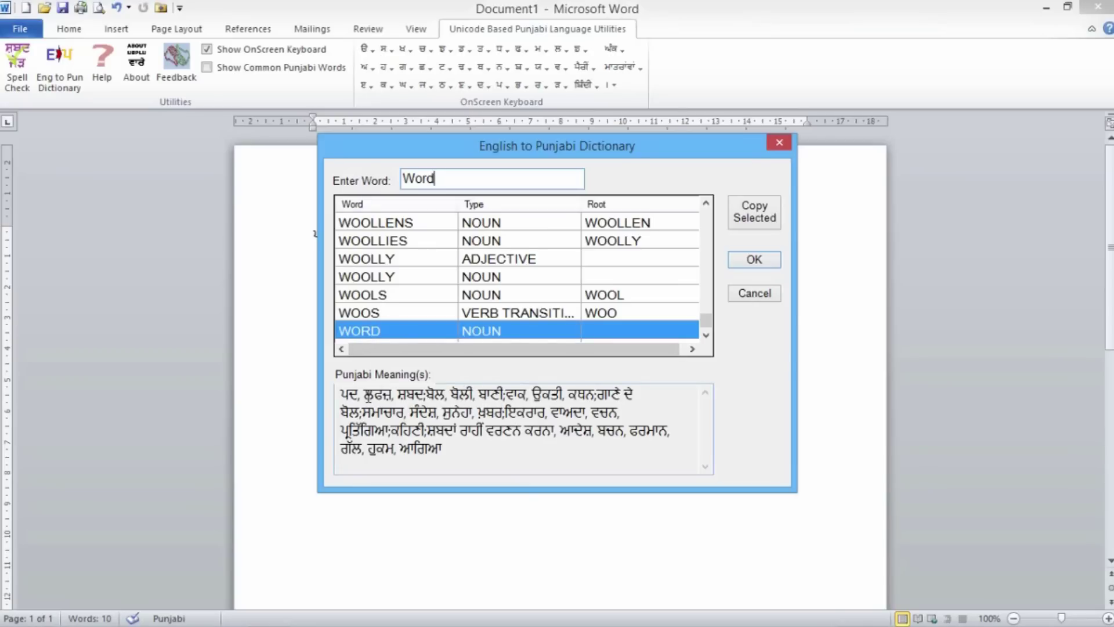
{"action": "double_click", "coordinate": [376, 395]}
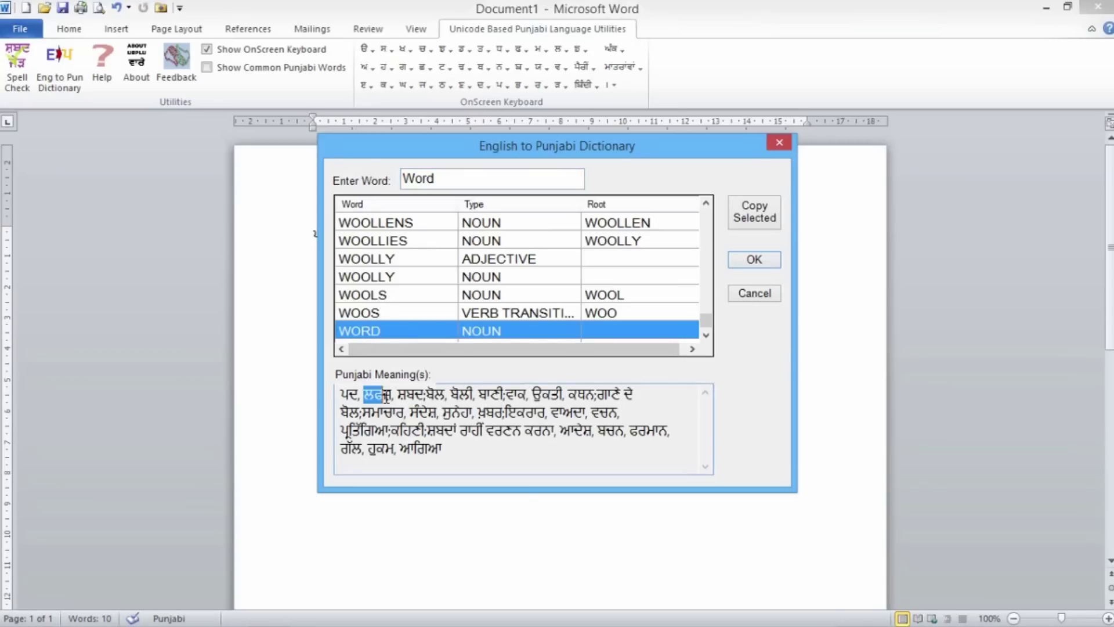
{"action": "left_click", "coordinate": [755, 211]}
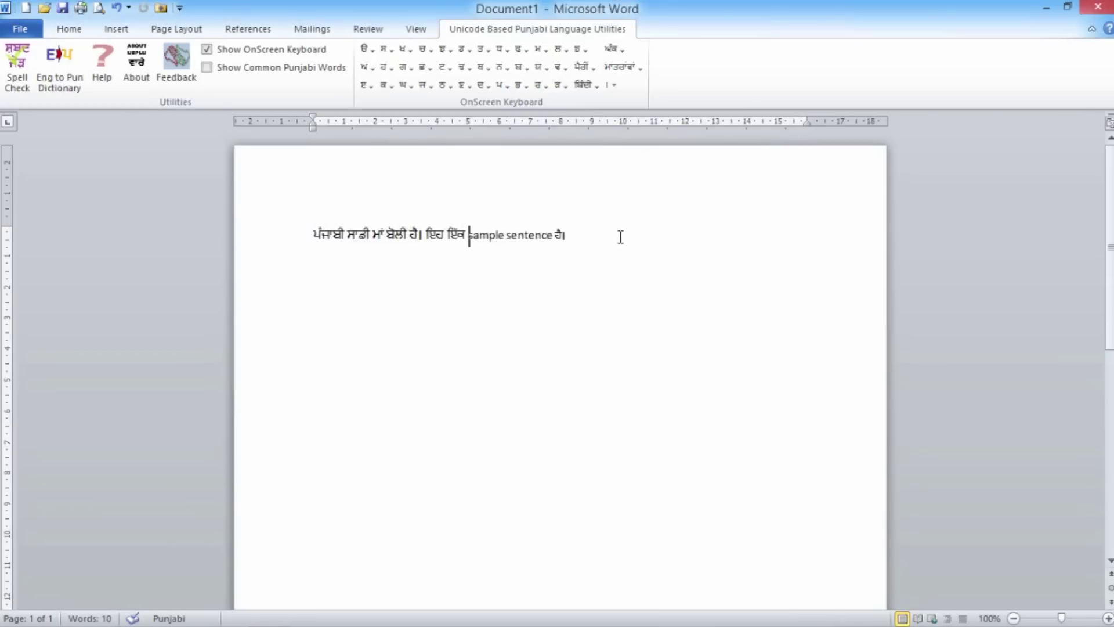
{"action": "left_click", "coordinate": [622, 236]}
Switch to the Punjabi input language so ਲਫ਼ਜ਼ can follow the sentence.
{"action": "key", "text": "alt+shift"}
{"action": "type", "text": "ਲਫ਼ਜ਼"}
{"action": "left_click", "coordinate": [481, 235]}
Swap sample for ਨਮੂਨਾ and sentence for ਵਾਕ using the add-in's Punjabi noun meanings.
{"action": "right_click", "coordinate": [481, 236]}
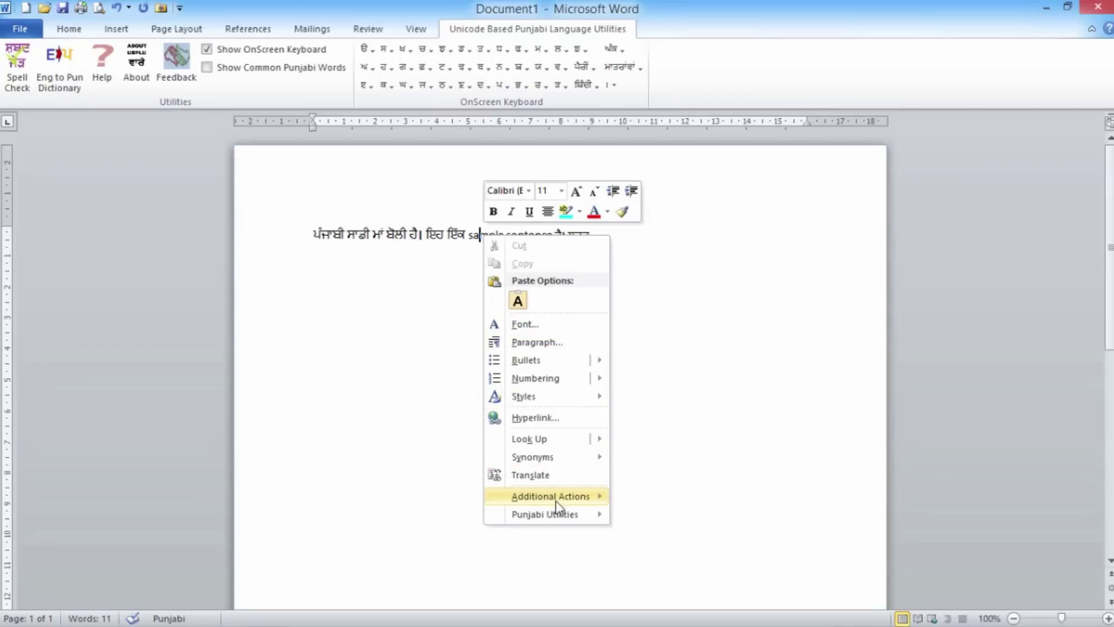
{"action": "mouse_move", "coordinate": [545, 514]}
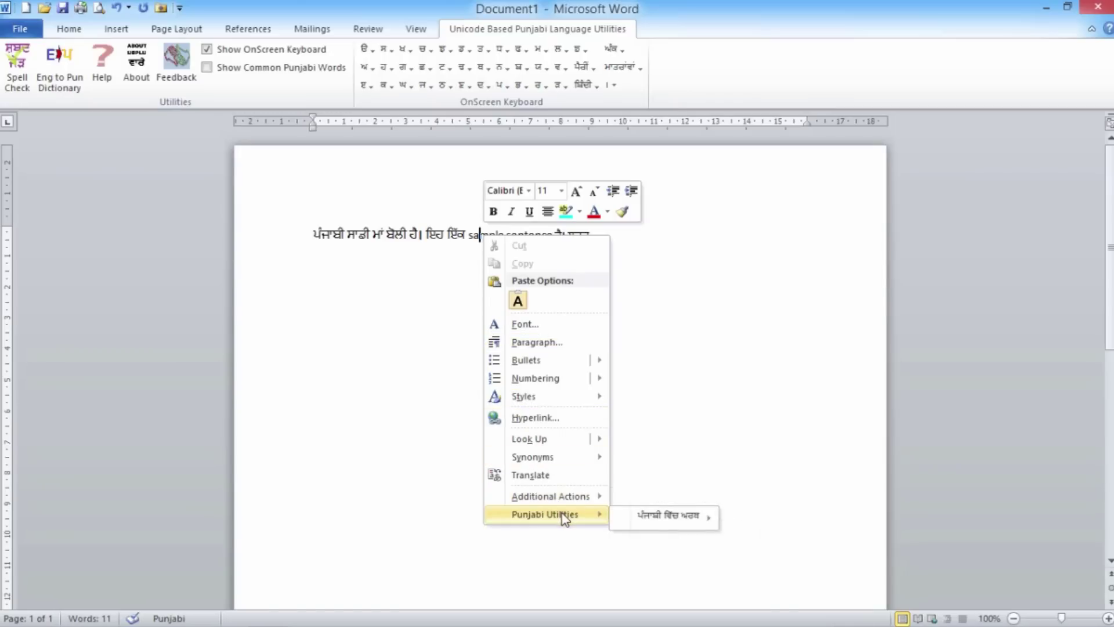
{"action": "mouse_move", "coordinate": [668, 515]}
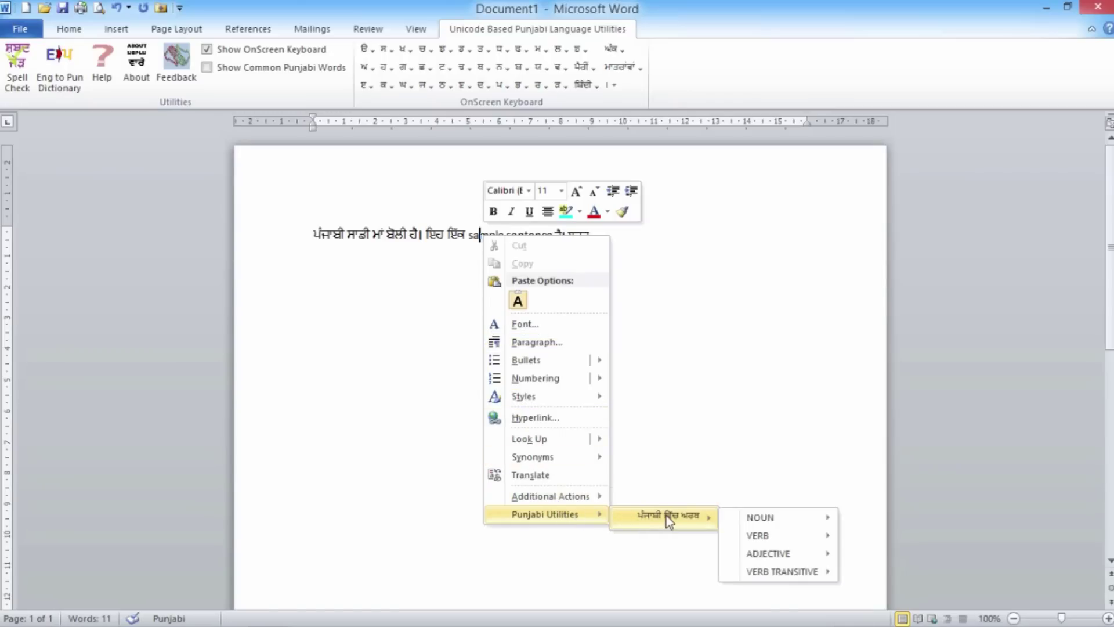
{"action": "mouse_move", "coordinate": [771, 517]}
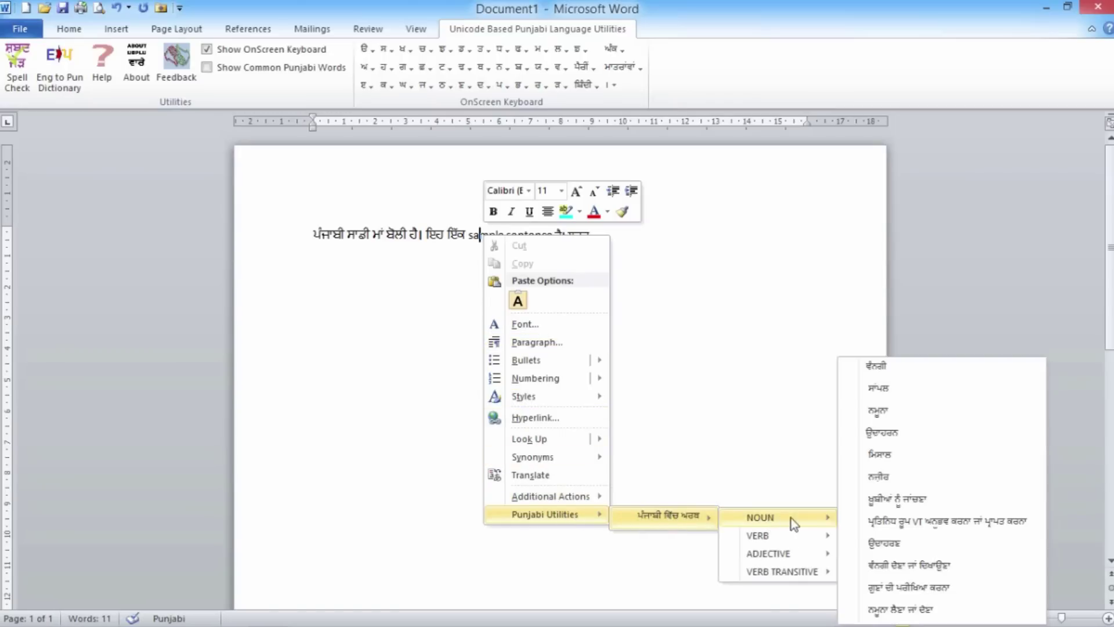
{"action": "left_click", "coordinate": [879, 411]}
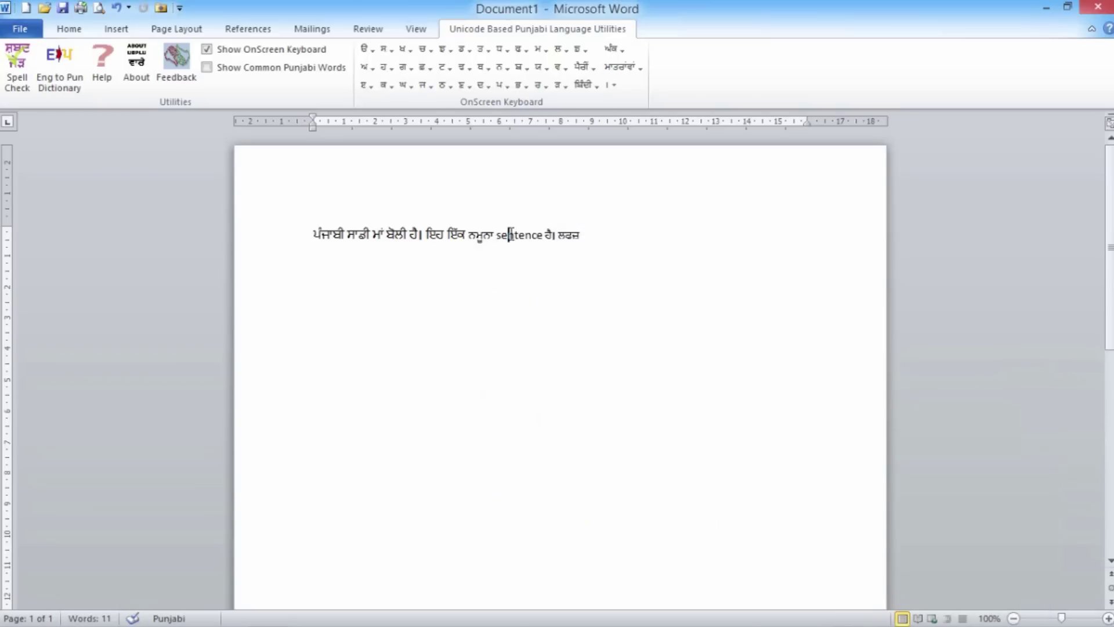
{"action": "right_click", "coordinate": [510, 233]}
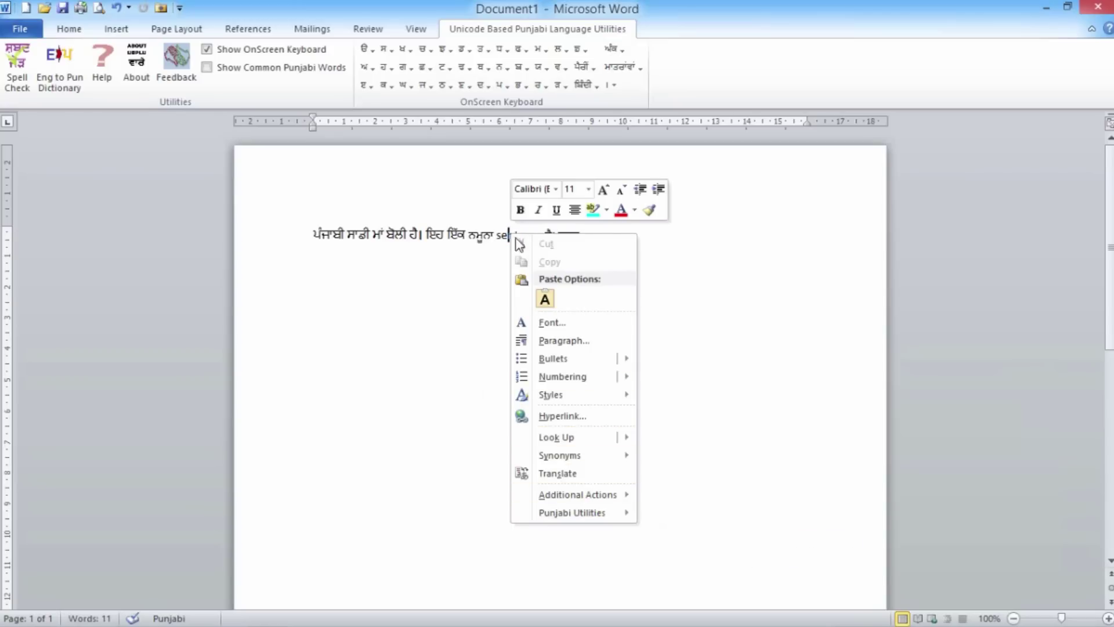
{"action": "mouse_move", "coordinate": [787, 515]}
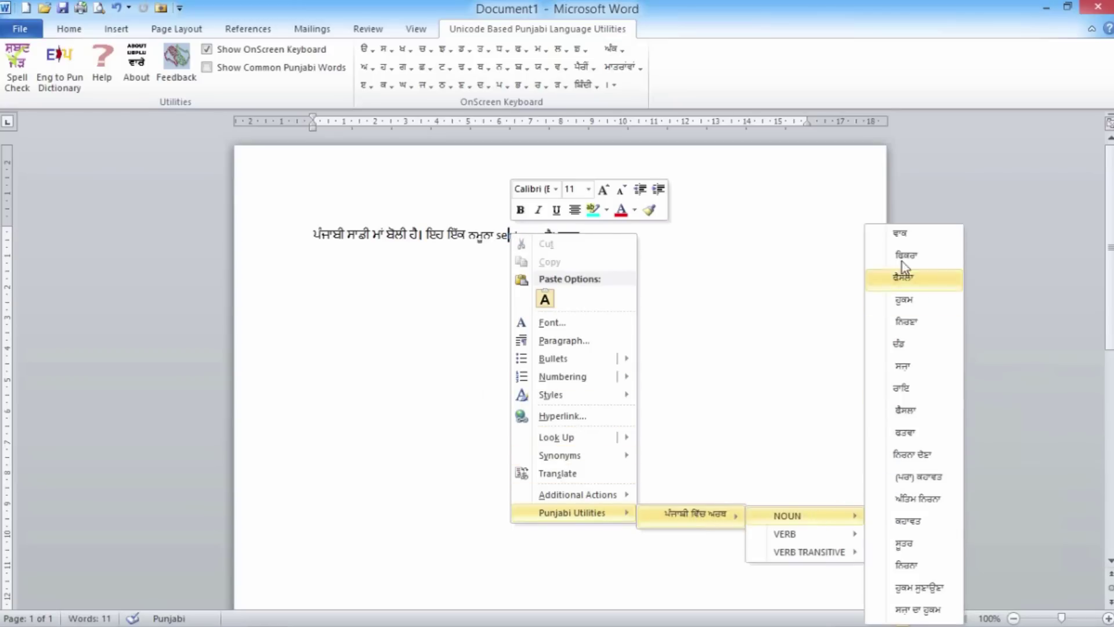
{"action": "left_click", "coordinate": [900, 234]}
{"action": "left_click", "coordinate": [396, 236]}
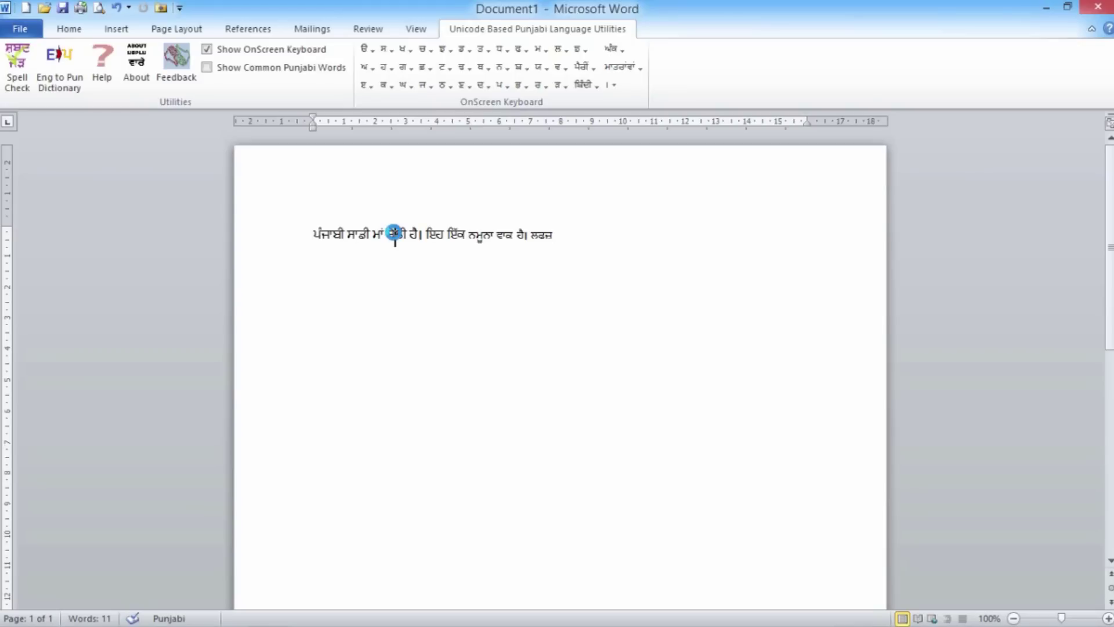
Swap ਬੋਲੀ for its Punjabi Thesaurus synonym ਭਾਸ਼ਾ, so the line reads ਮਾਂ ਭਾਸ਼ਾ ਹੈ।.
{"action": "right_click", "coordinate": [395, 235]}
{"action": "mouse_move", "coordinate": [457, 511]}
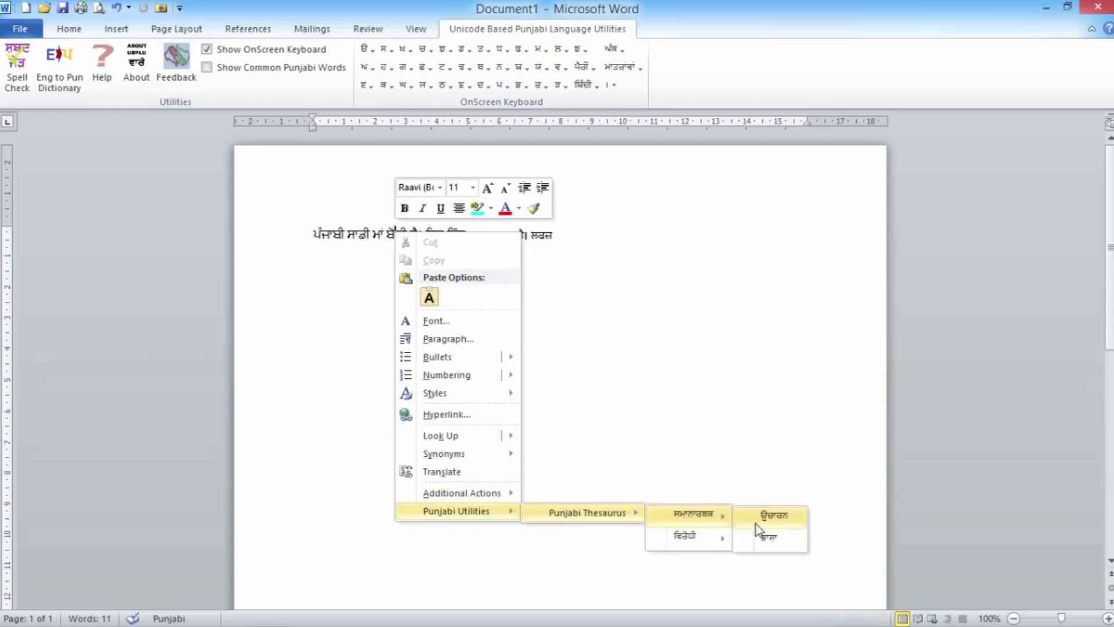
{"action": "left_click", "coordinate": [769, 536]}
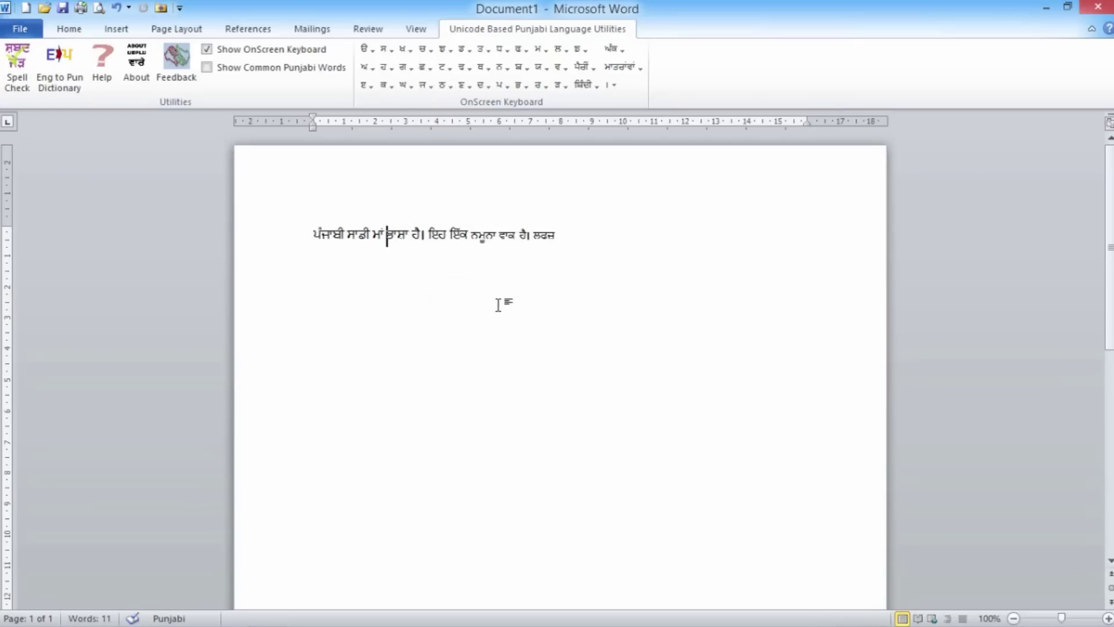
{"action": "left_click", "coordinate": [497, 304]}
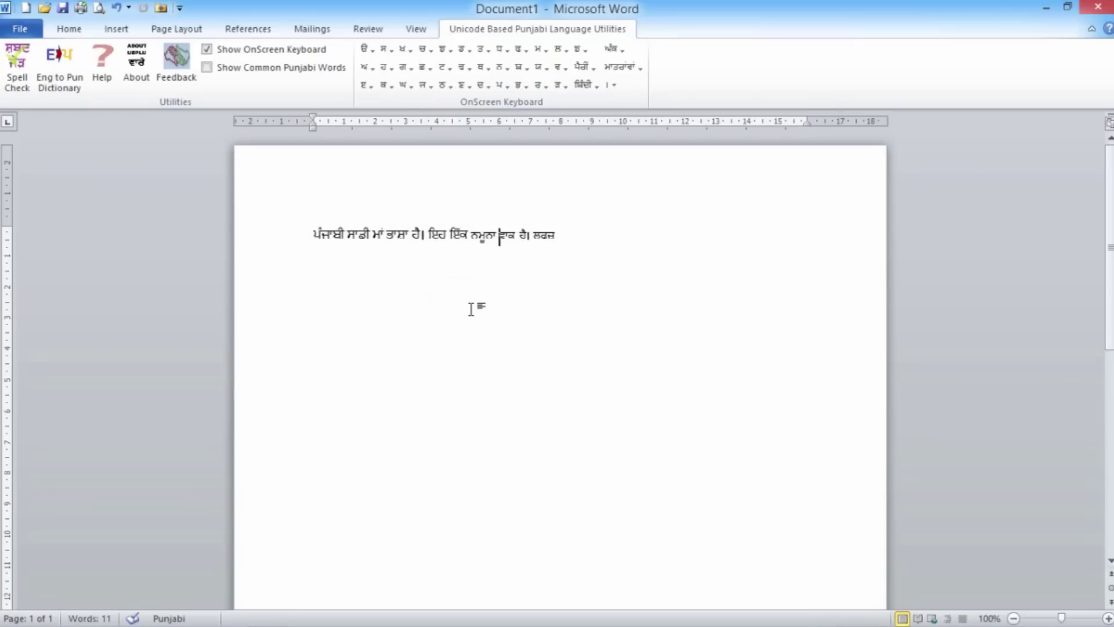
Turn on Show Common Punjabi Words and add ਉਸਨੂੰ, ਤੈਨੂੰ, ਹੁੰਦਾ, ਜਿਨ੍ਹਾਂ after ਲਫ਼ਜ਼.
{"action": "left_click", "coordinate": [207, 68]}
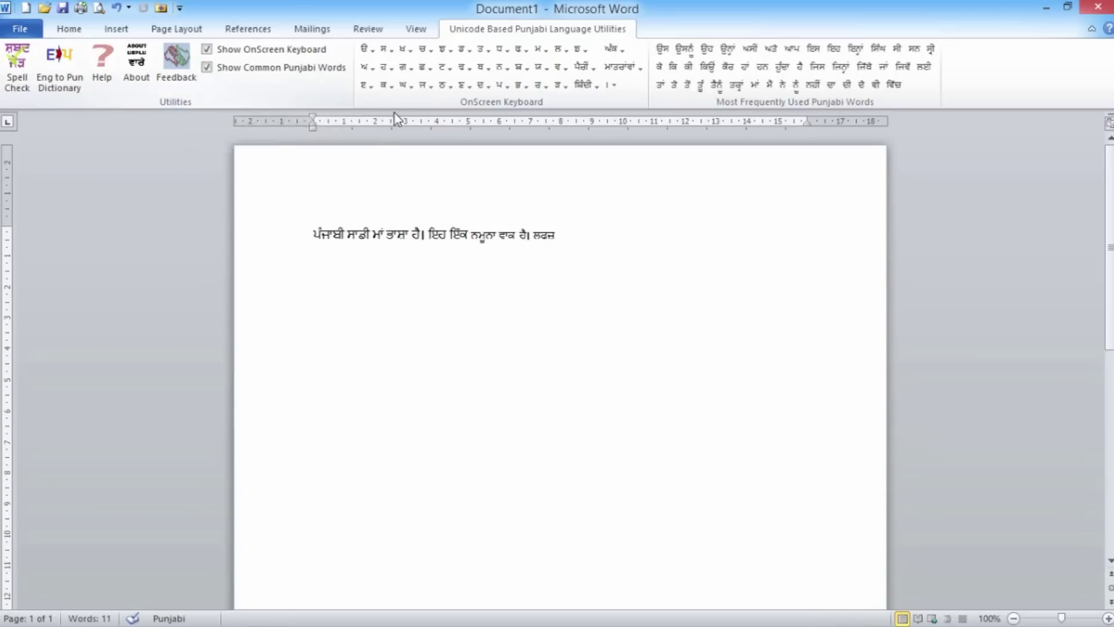
{"action": "left_click", "coordinate": [614, 228]}
{"action": "left_click", "coordinate": [694, 49]}
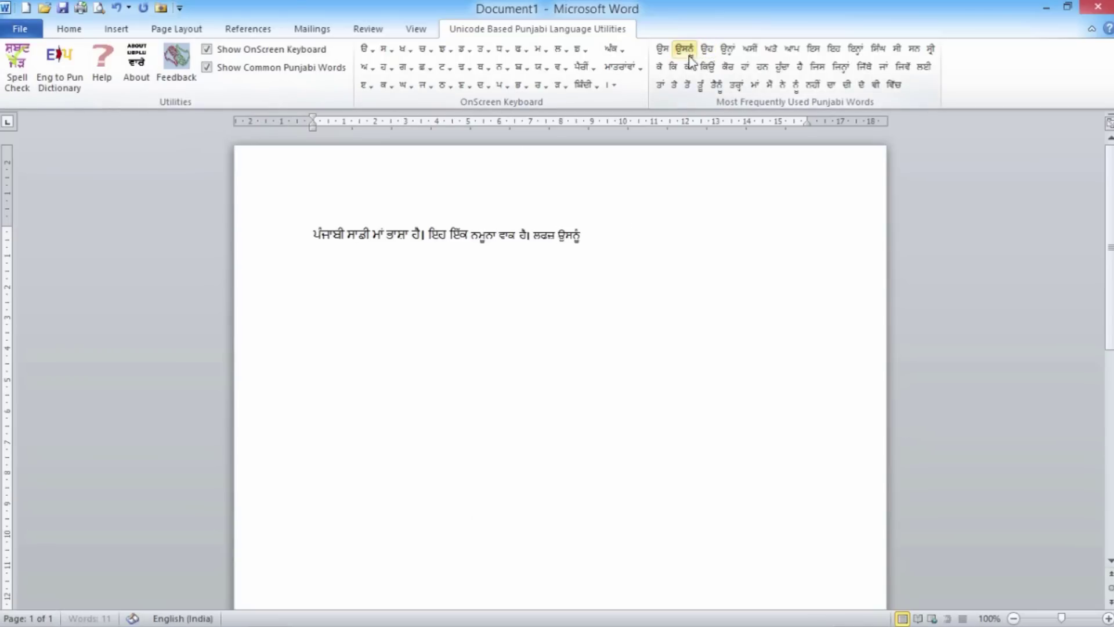
{"action": "left_click", "coordinate": [717, 85]}
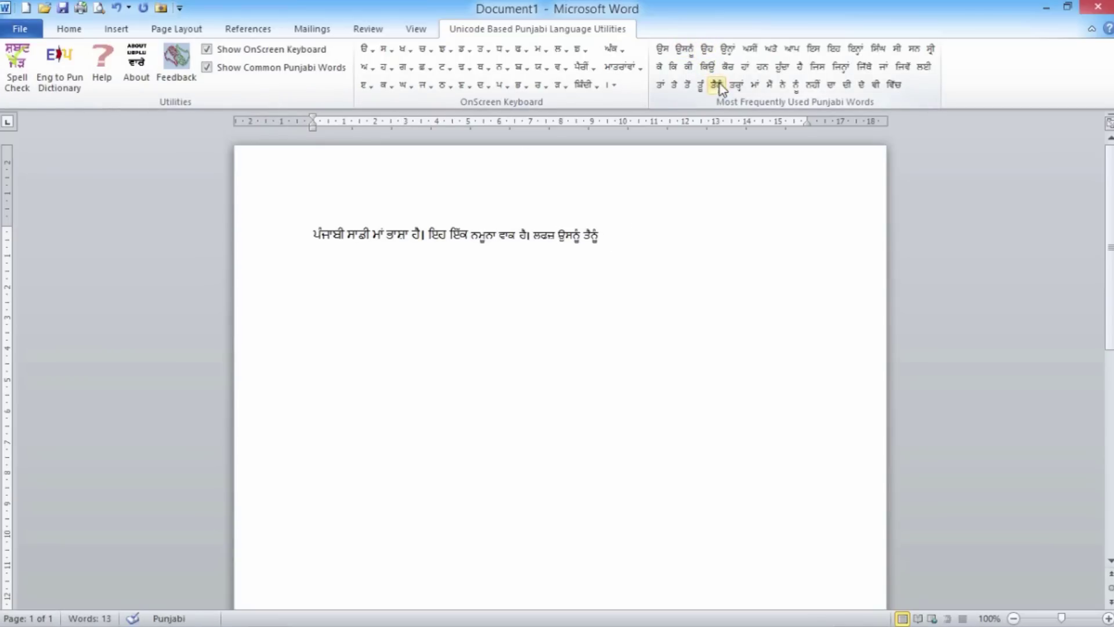
{"action": "left_click", "coordinate": [782, 66]}
{"action": "left_click", "coordinate": [844, 75]}
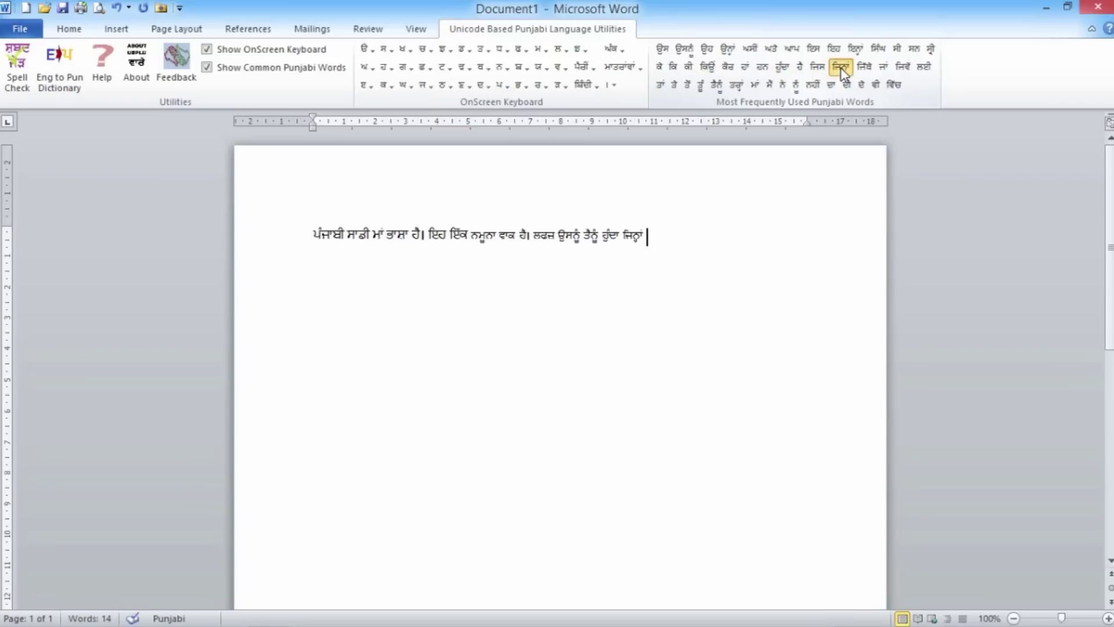